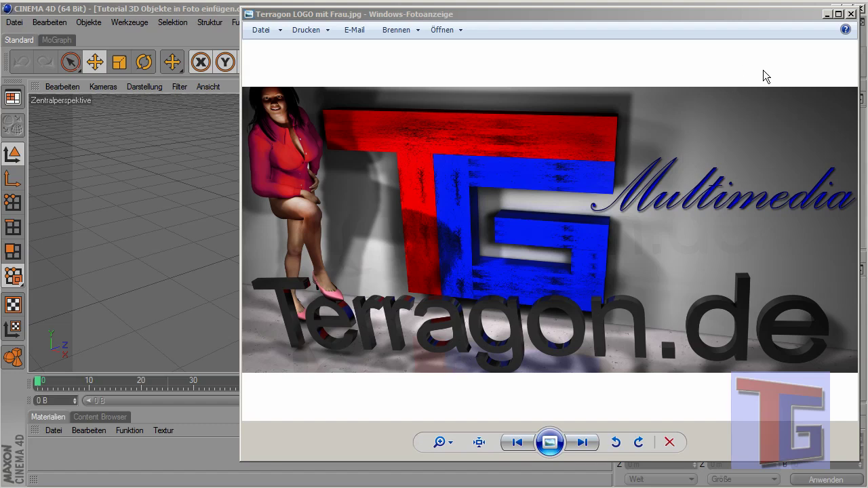
Close the Terragon logo image in Windows-Fotoanzeige to reveal the empty CINEMA 4D scene
{"action": "left_click", "coordinate": [761, 15]}
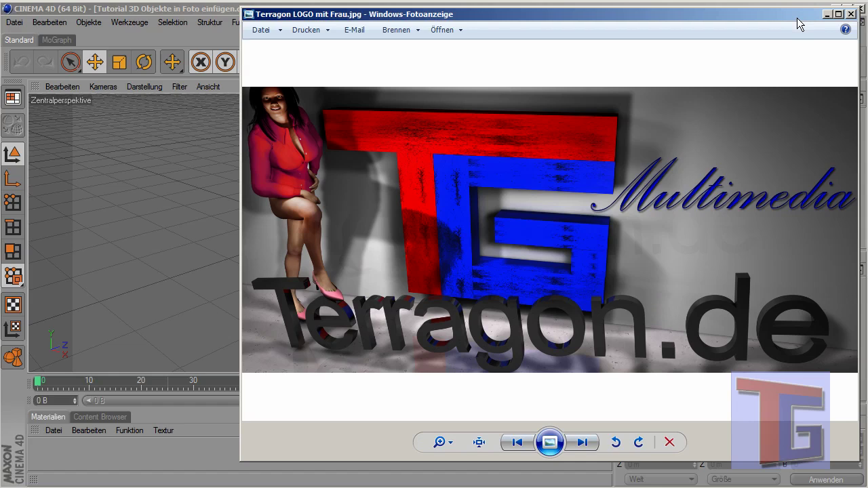
{"action": "left_click", "coordinate": [851, 15]}
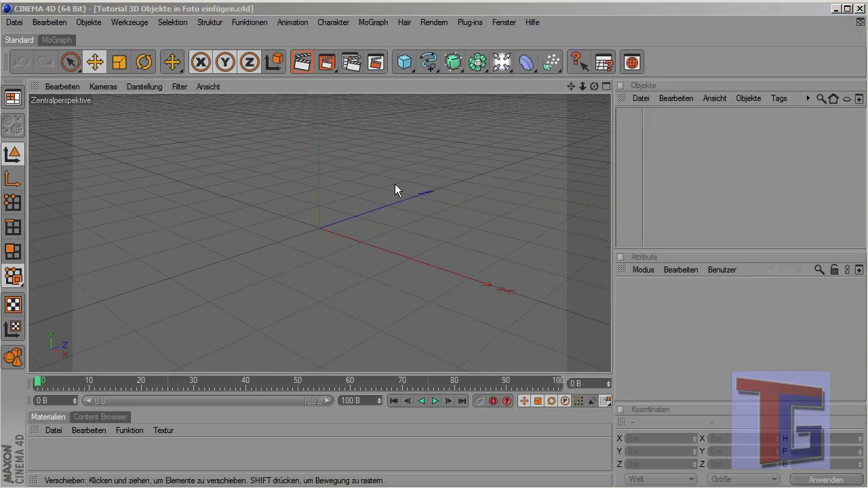
Add a Boden floor object and rename it 'Floor' in the Object Manager
{"action": "left_click", "coordinate": [471, 234]}
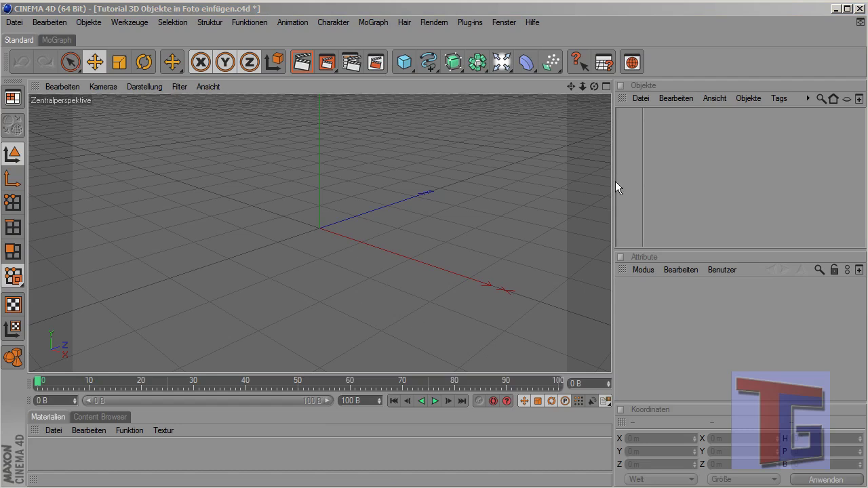
{"action": "left_click", "coordinate": [503, 65]}
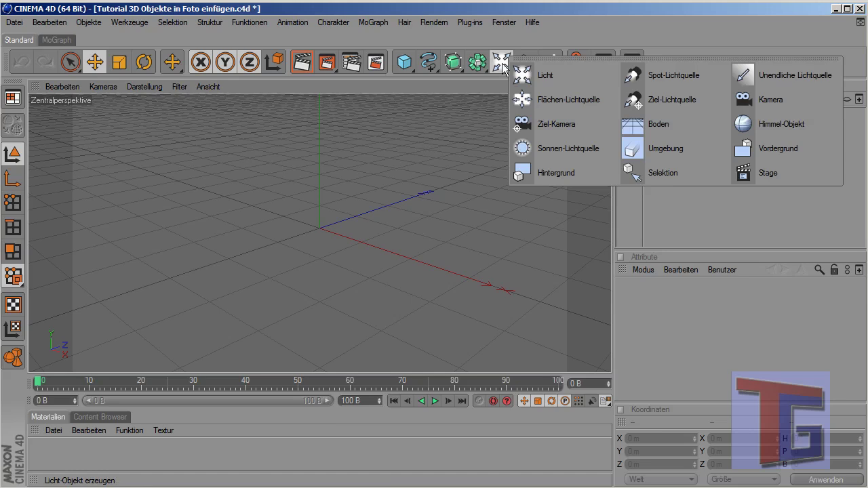
{"action": "left_click", "coordinate": [660, 125]}
{"action": "double_click", "coordinate": [658, 119]}
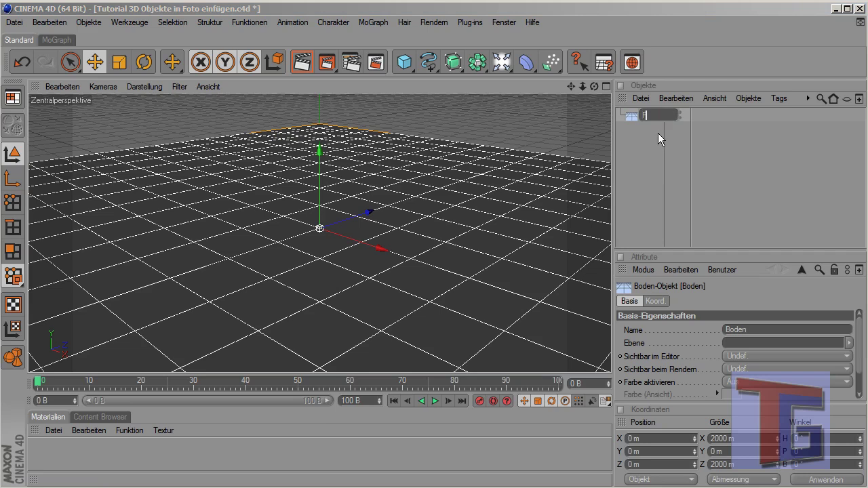
{"action": "type", "text": "Floor"}
{"action": "key", "text": "Return"}
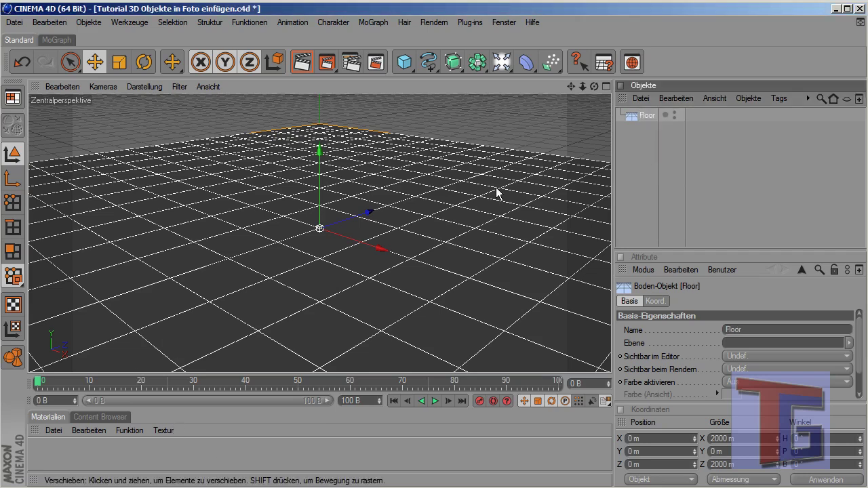
{"action": "left_click", "coordinate": [648, 119]}
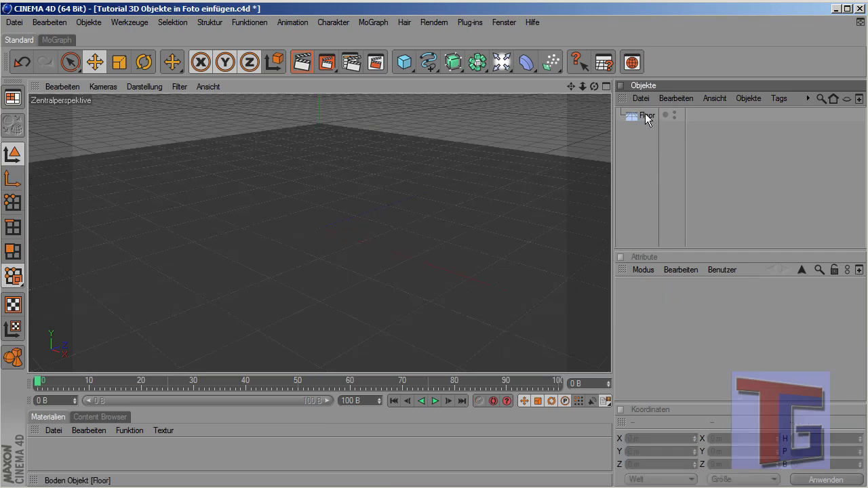
Attach a Render tag to Floor with Schatten werfen off and Hintergrund-Compositing on
{"action": "right_click", "coordinate": [648, 119]}
{"action": "mouse_move", "coordinate": [685, 126]}
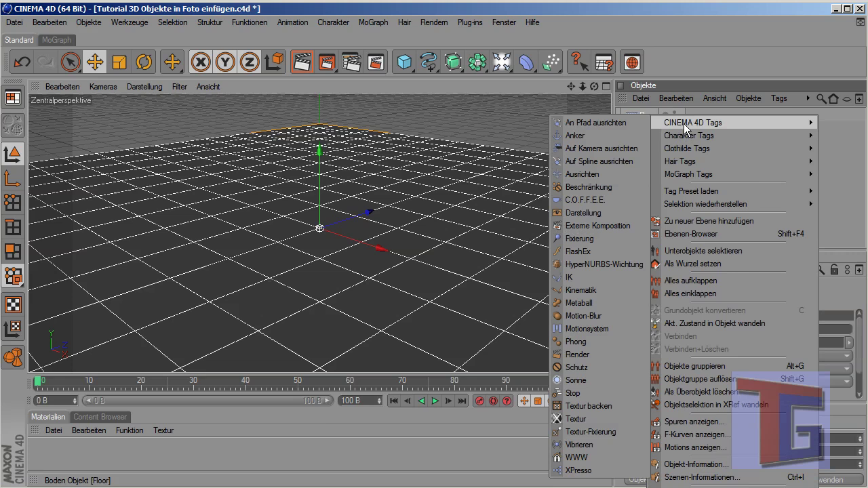
{"action": "left_click", "coordinate": [587, 355]}
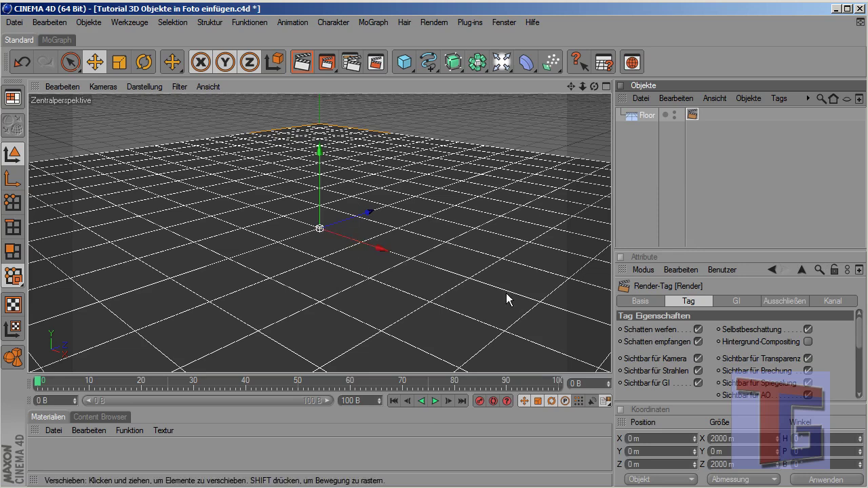
{"action": "left_click", "coordinate": [698, 329]}
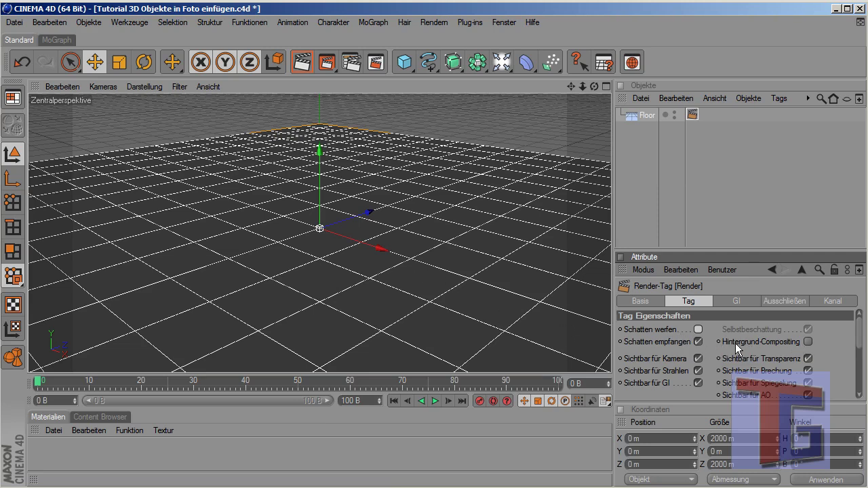
{"action": "left_click", "coordinate": [809, 342]}
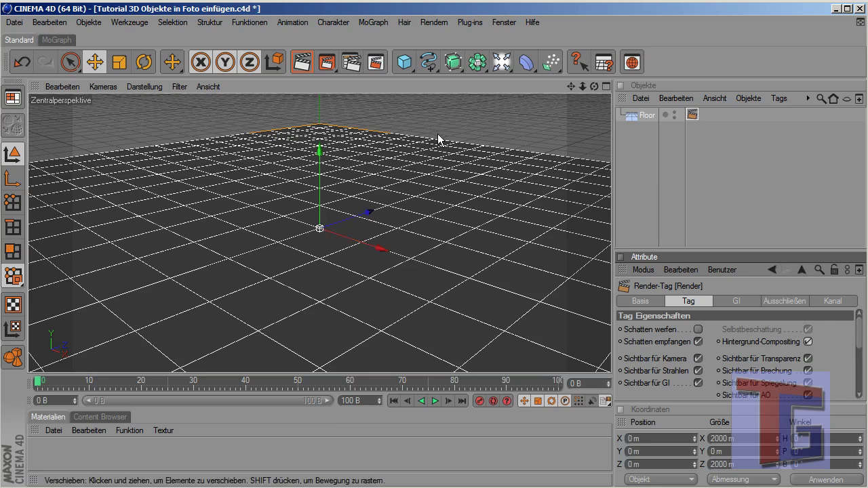
{"action": "left_click", "coordinate": [640, 160]}
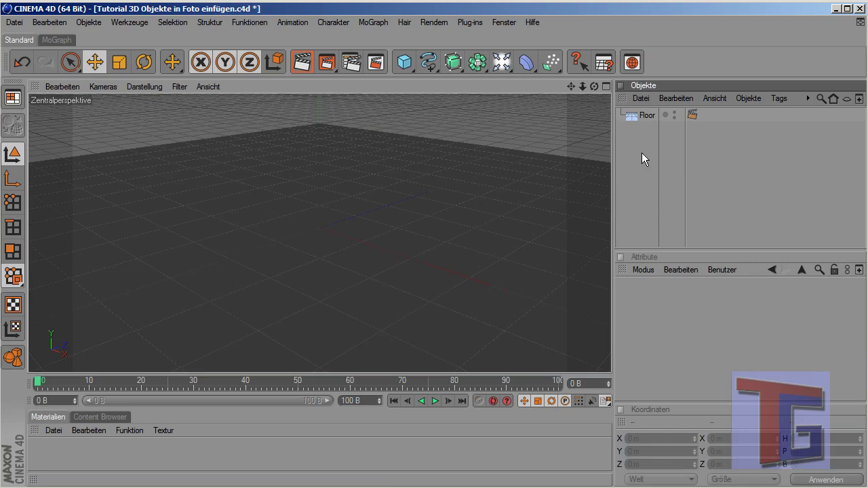
Add a Hintergrund object and create a new material named Mat
{"action": "left_click", "coordinate": [503, 65]}
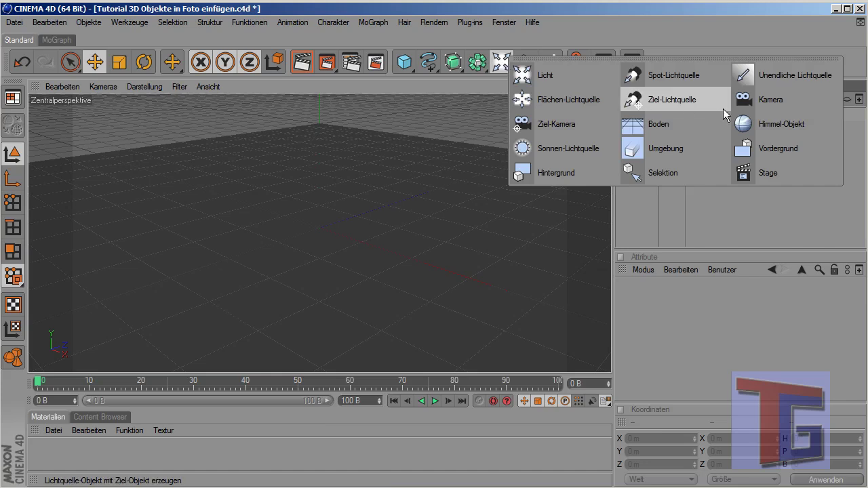
{"action": "left_click", "coordinate": [557, 175]}
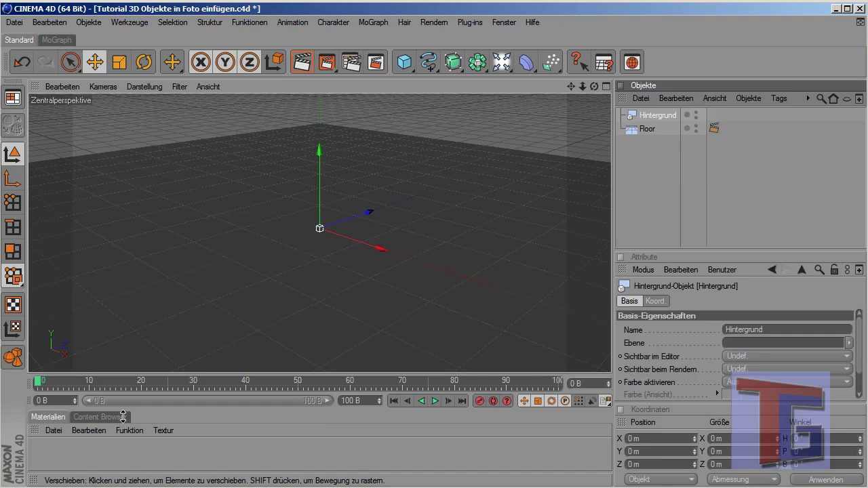
{"action": "double_click", "coordinate": [93, 454]}
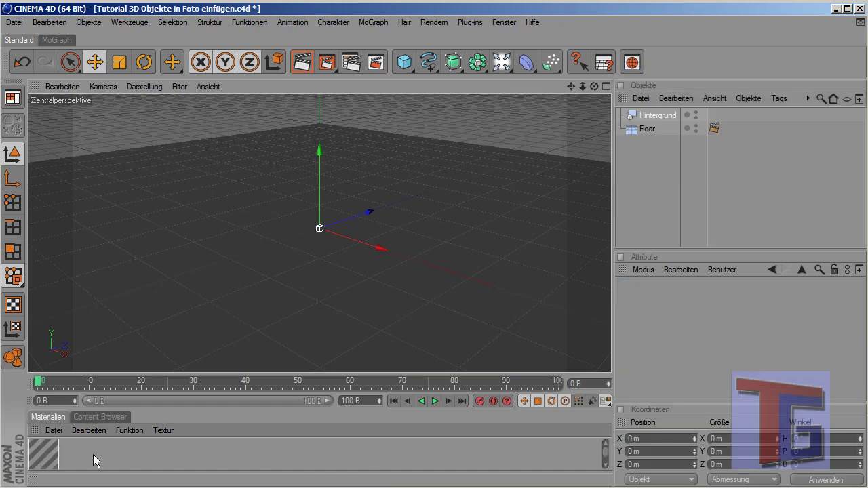
{"action": "double_click", "coordinate": [43, 461]}
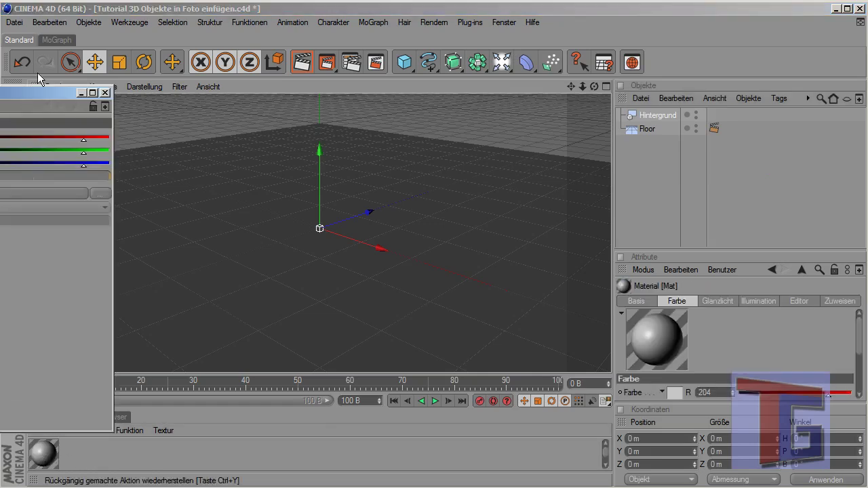
Load IMG_0886.JPG as Mat's Farbe texture, copying it to the document folder
{"action": "left_click_drag", "start_coordinate": [21, 96], "coordinate": [387, 78]}
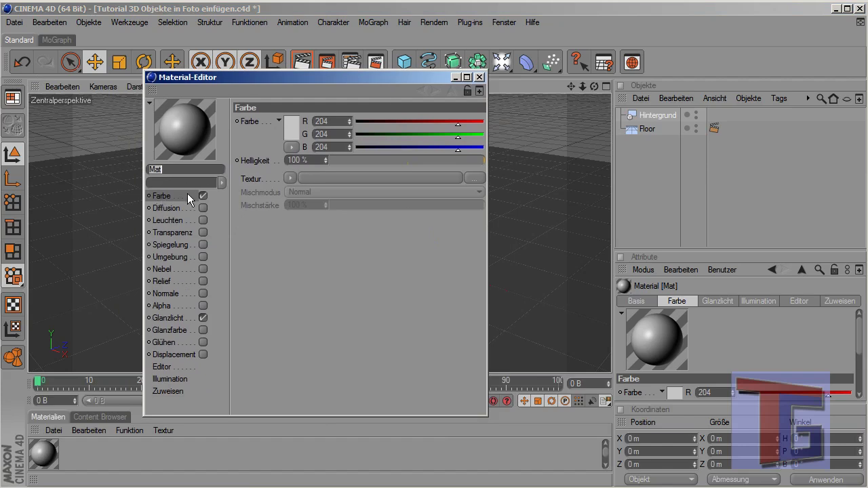
{"action": "left_click", "coordinate": [321, 180]}
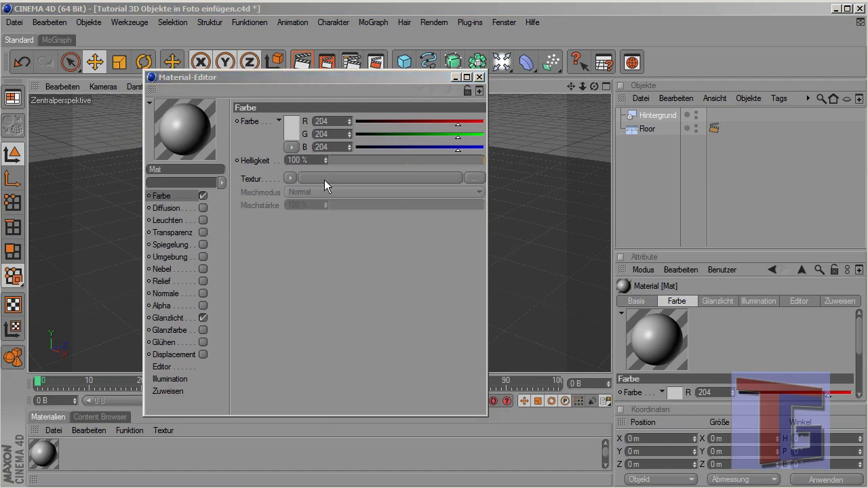
{"action": "left_click_drag", "start_coordinate": [420, 92], "coordinate": [440, 42]}
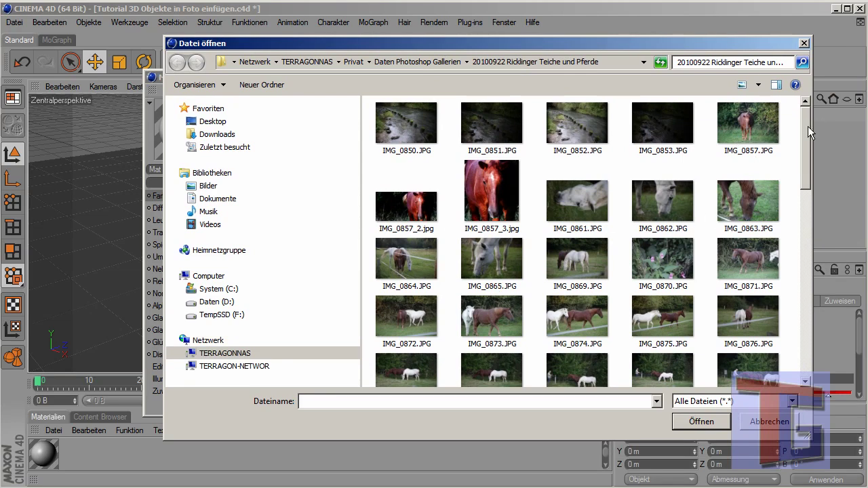
{"action": "left_click_drag", "start_coordinate": [808, 133], "coordinate": [800, 196]}
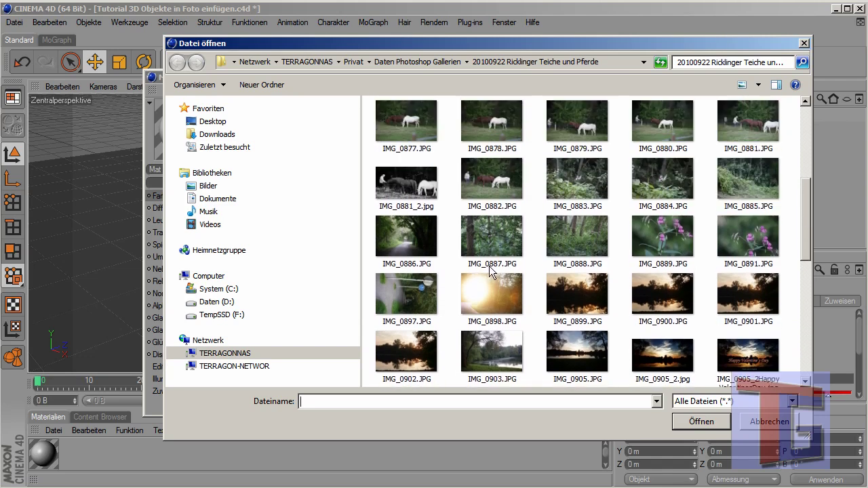
{"action": "left_click", "coordinate": [409, 243]}
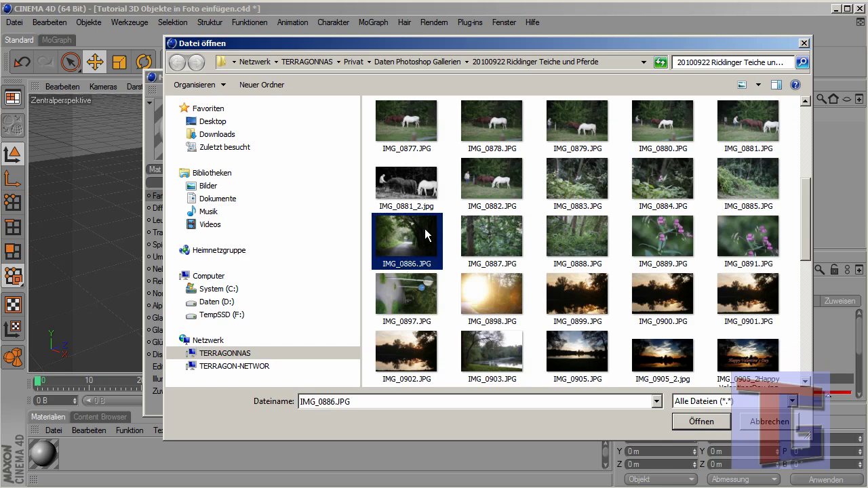
{"action": "left_click", "coordinate": [694, 421]}
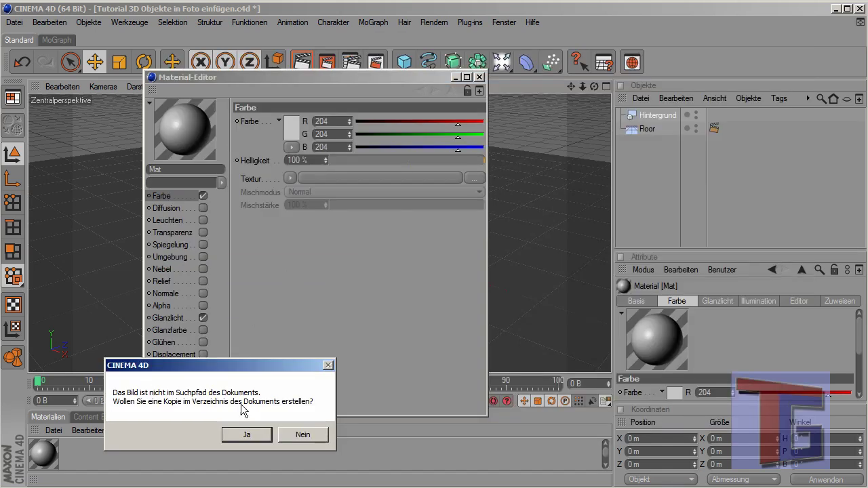
{"action": "key", "text": "Return"}
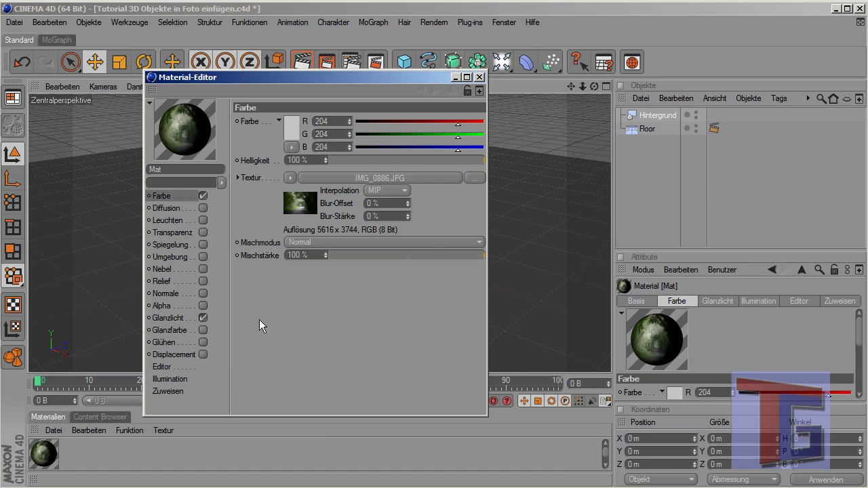
{"action": "left_click", "coordinate": [479, 77]}
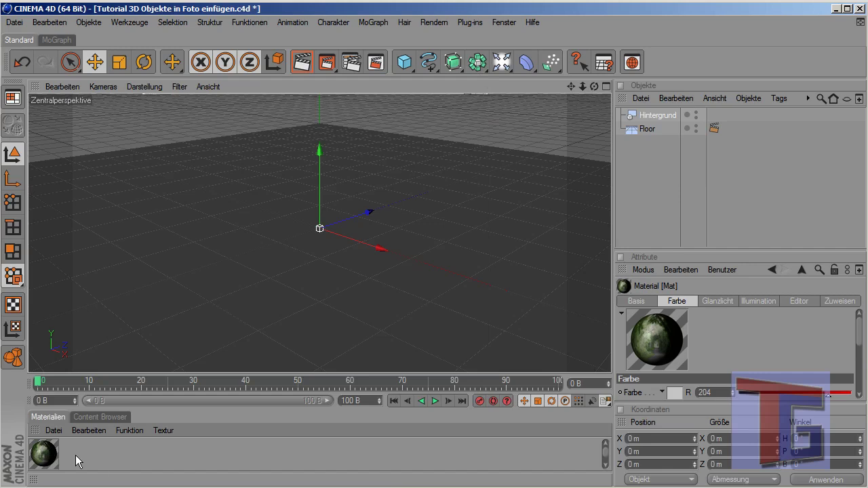
Apply Mat to Hintergrund and nest Floor under Hintergrund
{"action": "left_click_drag", "start_coordinate": [42, 461], "coordinate": [653, 116]}
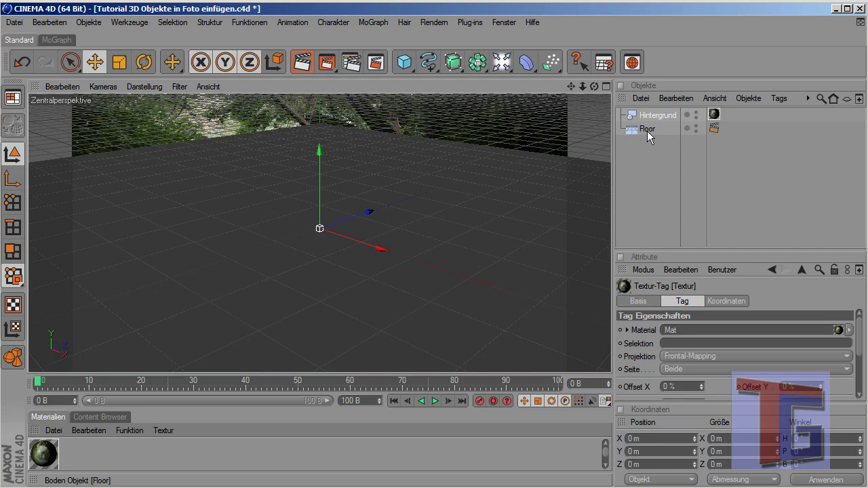
{"action": "left_click_drag", "start_coordinate": [647, 129], "coordinate": [656, 115]}
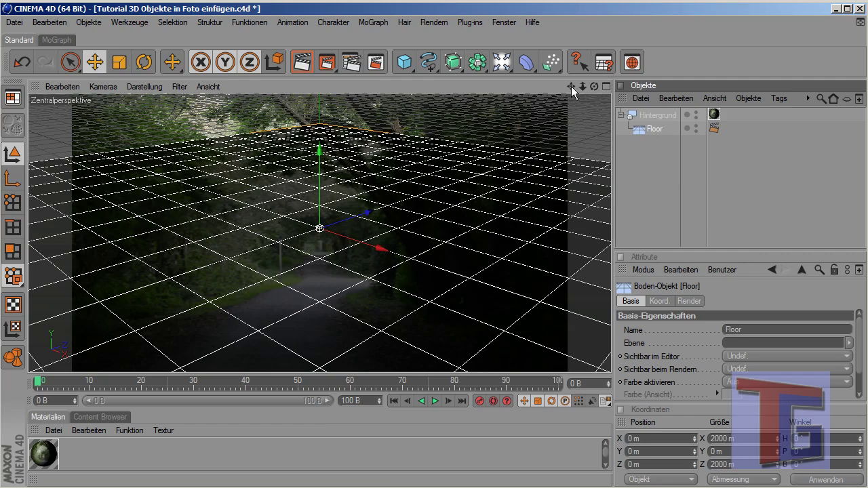
Pan, orbit and zoom the viewport to bring the floor grid toward the forest path
{"action": "left_click_drag", "start_coordinate": [571, 86], "coordinate": [564, 208]}
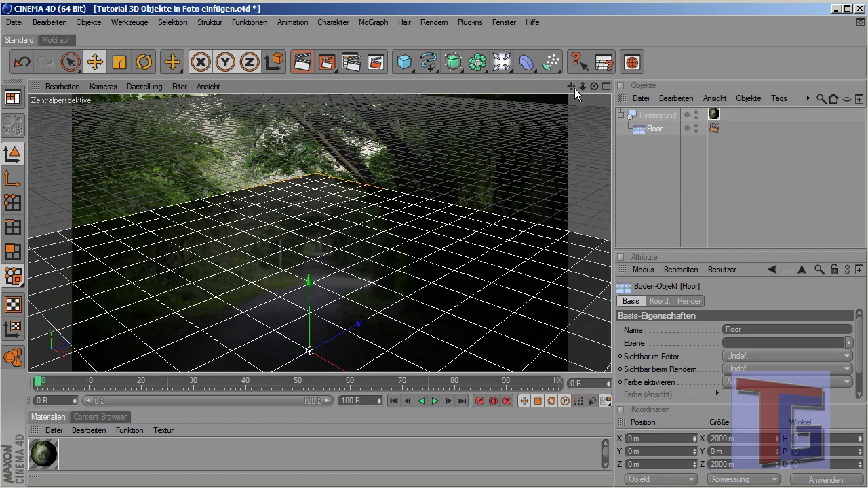
{"action": "left_click_drag", "start_coordinate": [595, 86], "coordinate": [577, 145]}
{"action": "left_click_drag", "start_coordinate": [568, 86], "coordinate": [594, 165]}
{"action": "left_click_drag", "start_coordinate": [574, 87], "coordinate": [441, 252]}
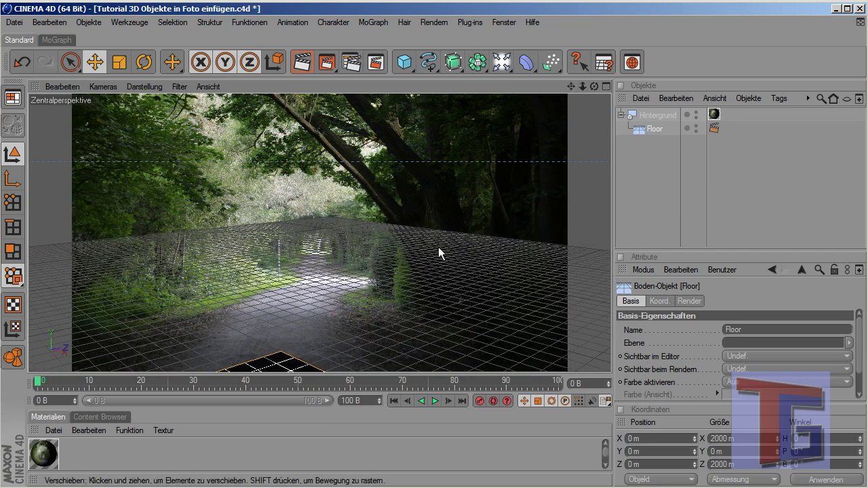
{"action": "scroll", "coordinate": [435, 231], "scroll_direction": "down", "scroll_amount": 5}
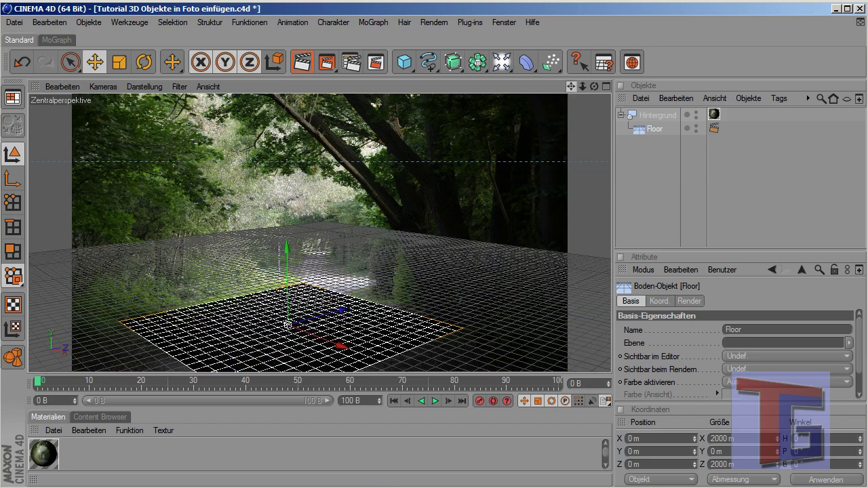
{"action": "left_click_drag", "start_coordinate": [572, 86], "coordinate": [600, 88]}
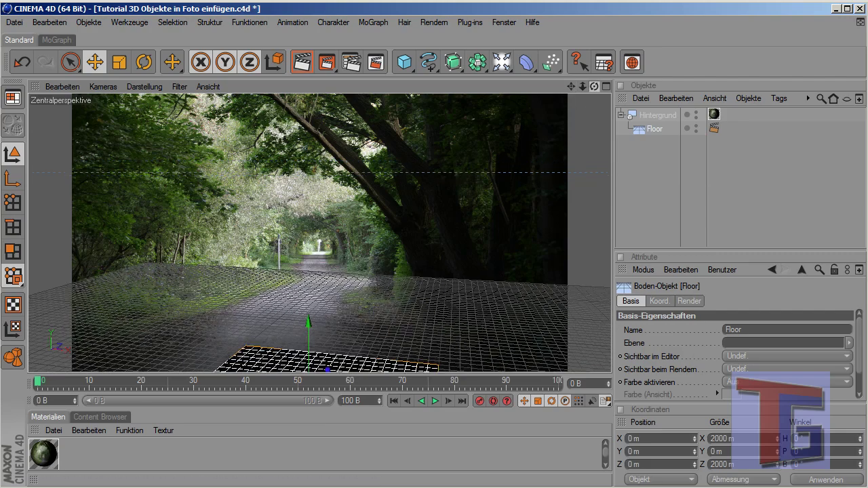
{"action": "left_click_drag", "start_coordinate": [318, 237], "coordinate": [284, 235], "text": "alt"}
{"action": "left_click", "coordinate": [662, 209]}
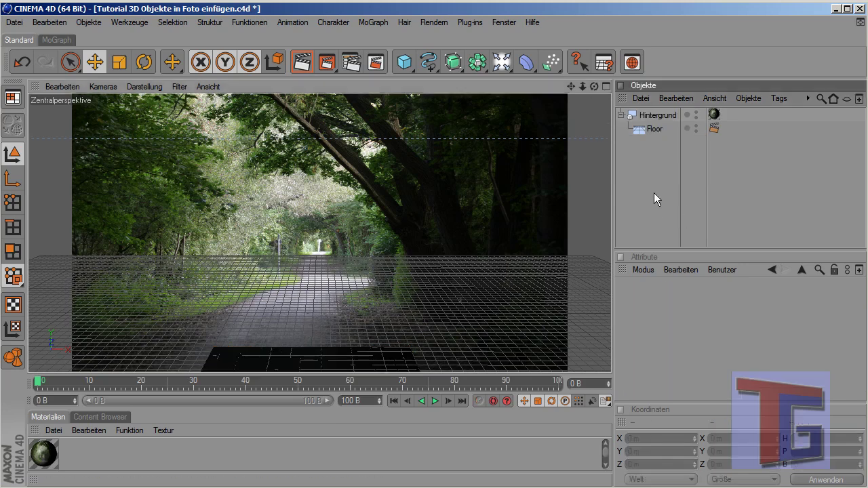
Reframe the selected Floor and tilt the view so the grid matches the path's perspective
{"action": "left_click", "coordinate": [656, 129]}
{"action": "mouse_move", "coordinate": [571, 86]}
{"action": "left_mouse_down"}
{"action": "mouse_move", "coordinate": [564, 107]}
{"action": "mouse_move", "coordinate": [569, 87]}
{"action": "left_mouse_up"}
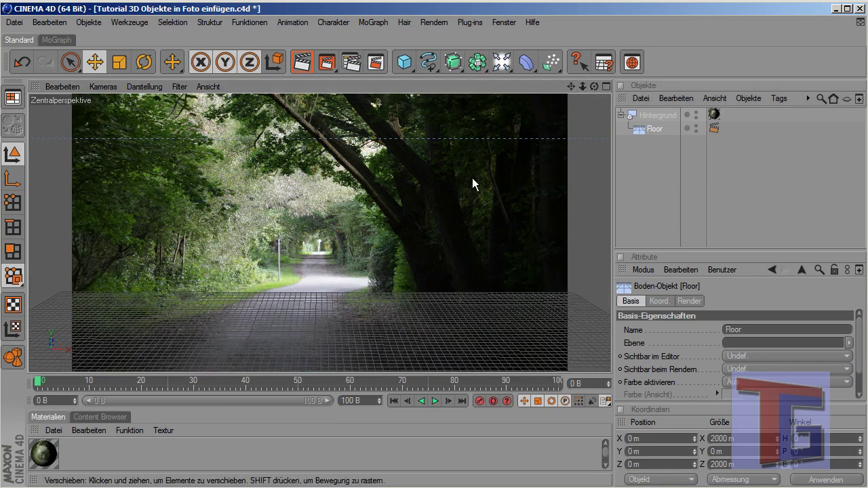
{"action": "key", "text": "ctrl+shift+z"}
{"action": "key", "text": "ctrl+shift+z"}
{"action": "key", "text": "ctrl+shift+z"}
{"action": "key", "text": "ctrl+shift+z"}
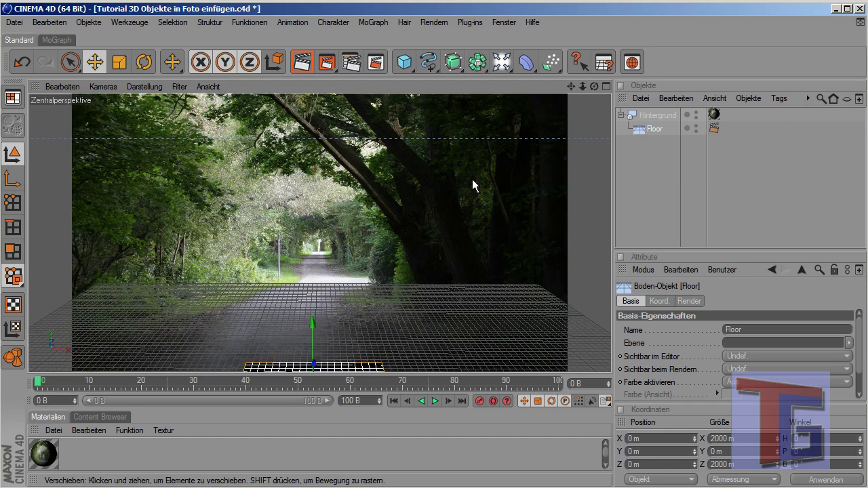
{"action": "left_click_drag", "start_coordinate": [587, 90], "coordinate": [586, 134]}
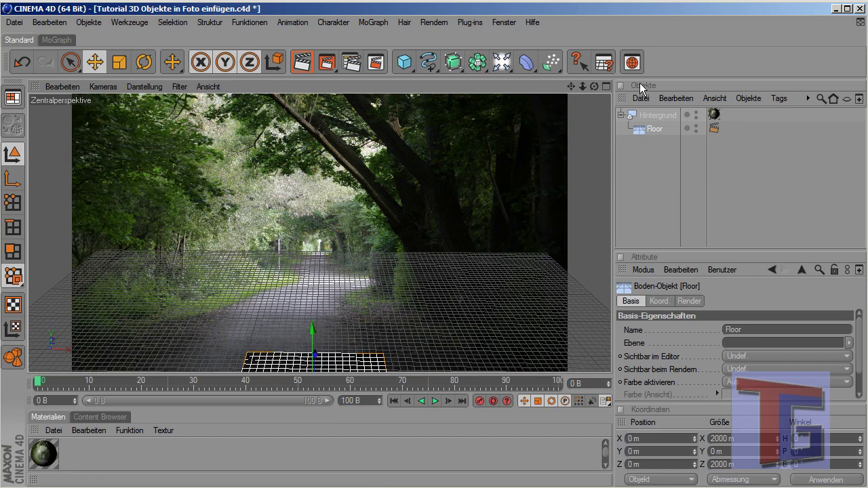
{"action": "left_click_drag", "start_coordinate": [595, 86], "coordinate": [597, 100]}
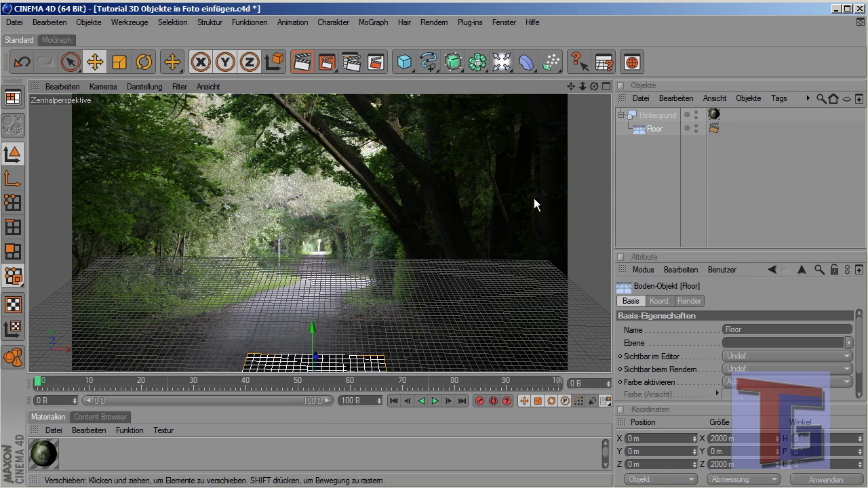
{"action": "left_click", "coordinate": [640, 213]}
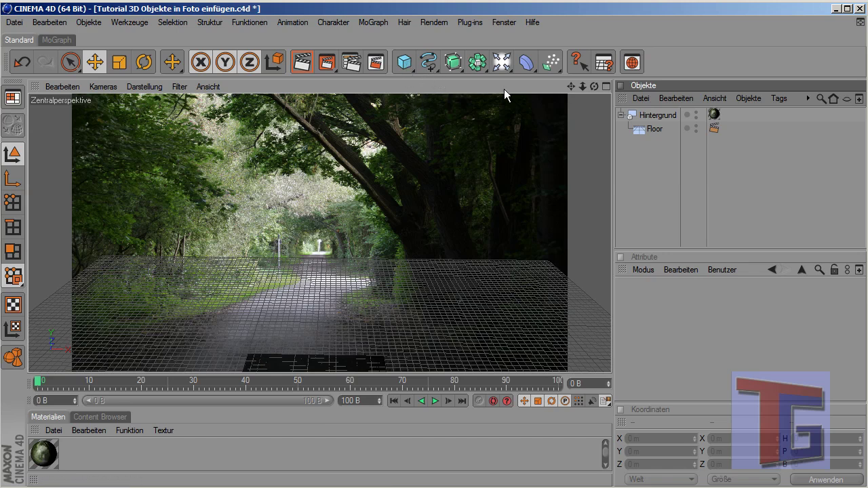
Add a Text spline whose text reads 'Terragon.de'
{"action": "left_click", "coordinate": [428, 63]}
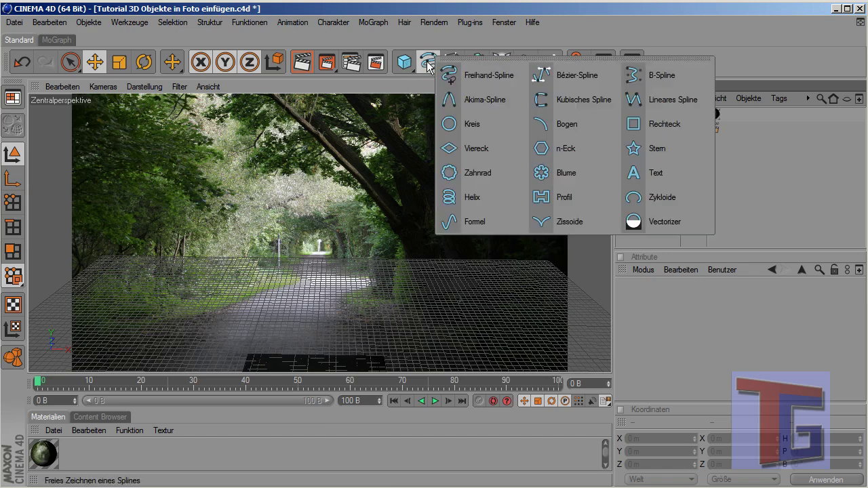
{"action": "left_click", "coordinate": [667, 175]}
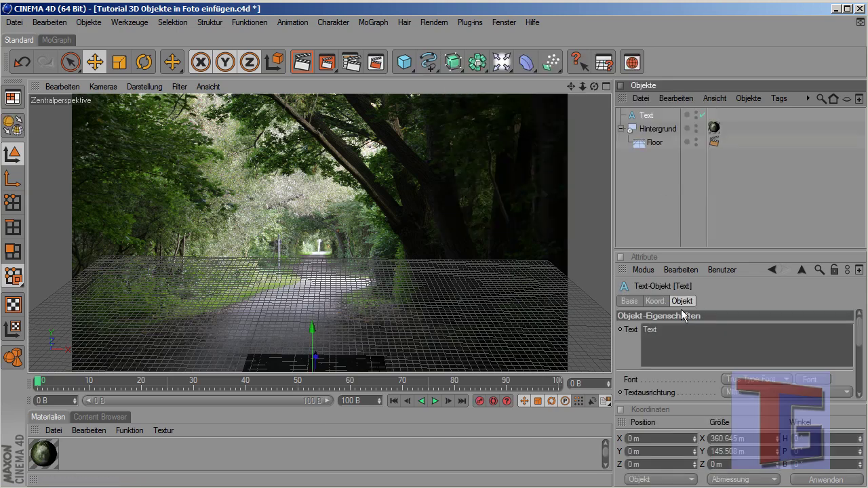
{"action": "type", "text": "Terrag"}
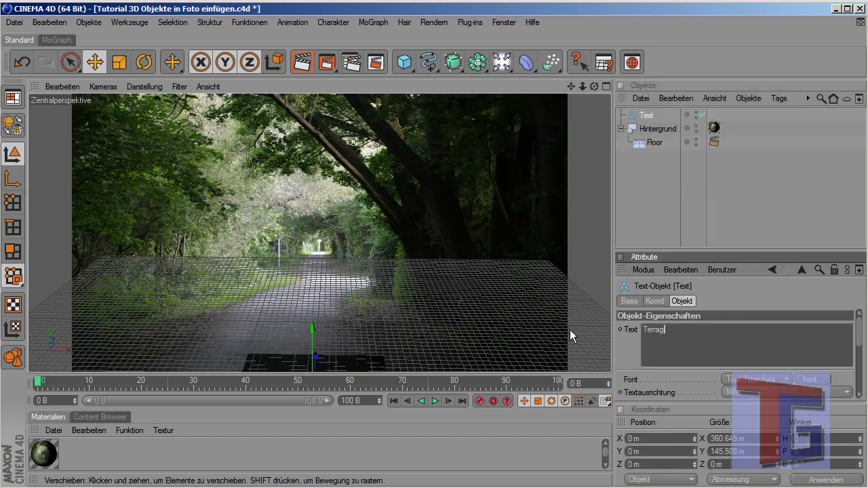
{"action": "type", "text": "on.de"}
{"action": "left_click", "coordinate": [648, 184]}
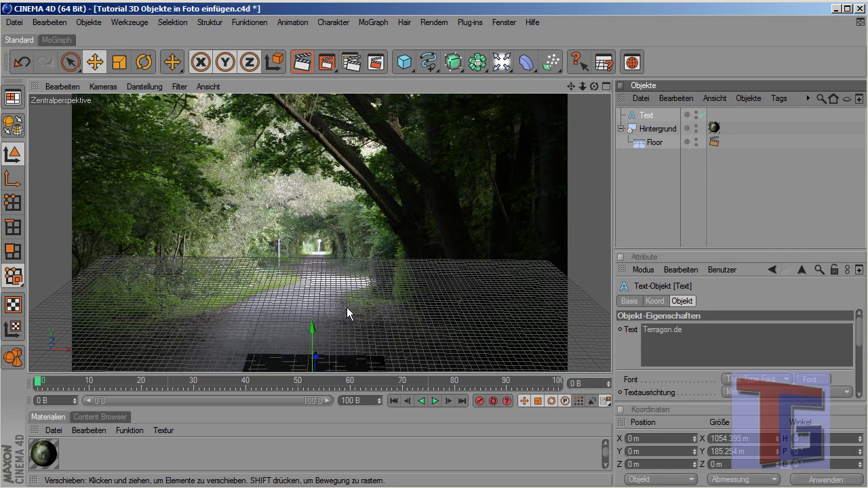
Adjust the viewport until the Terragon.de text is visible on the floor
{"action": "scroll", "coordinate": [348, 309], "scroll_direction": "up", "scroll_amount": 2}
{"action": "scroll", "coordinate": [355, 315], "scroll_direction": "down", "scroll_amount": 2}
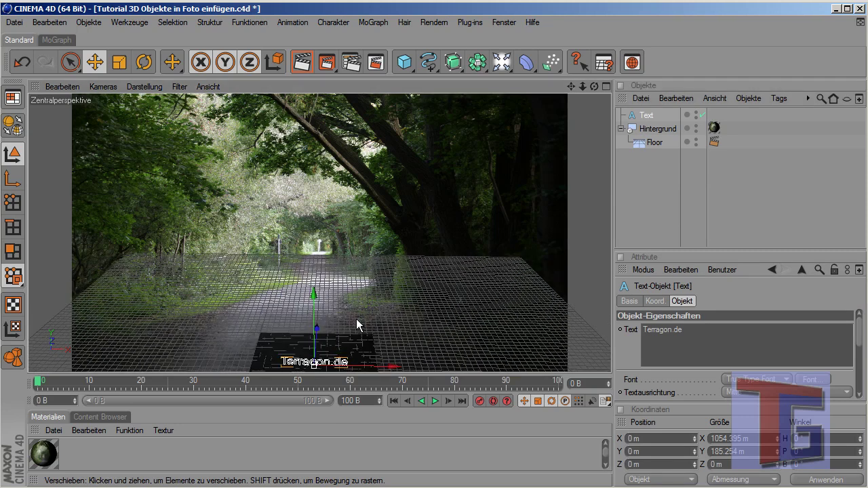
{"action": "left_click", "coordinate": [371, 321]}
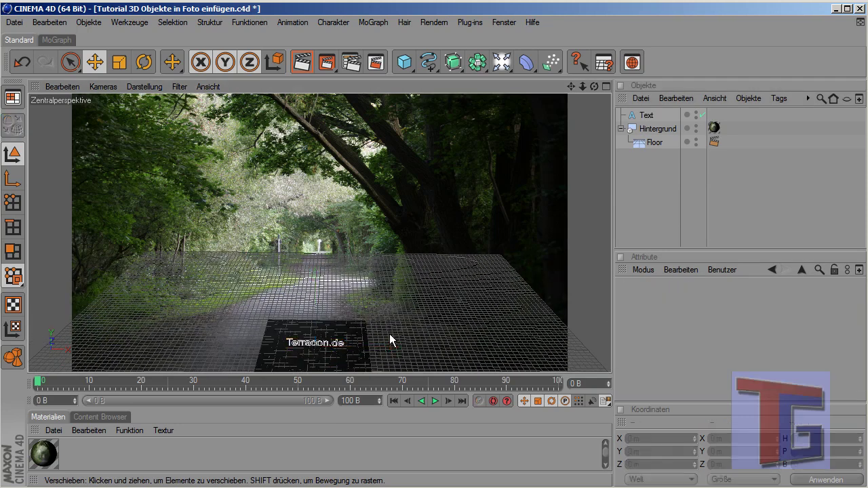
{"action": "scroll", "coordinate": [361, 334], "scroll_direction": "up", "scroll_amount": 3}
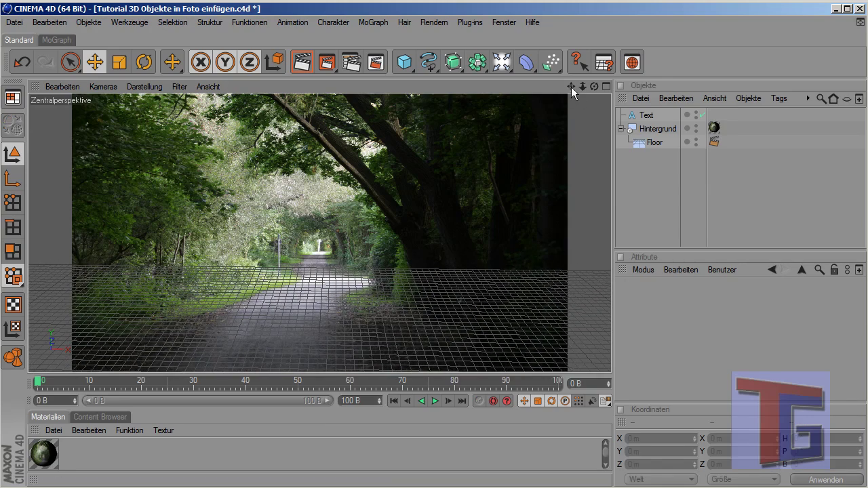
{"action": "mouse_move", "coordinate": [571, 87]}
{"action": "left_mouse_down"}
{"action": "mouse_move", "coordinate": [593, 91]}
{"action": "mouse_move", "coordinate": [593, 99]}
{"action": "mouse_move", "coordinate": [571, 92]}
{"action": "left_mouse_up"}
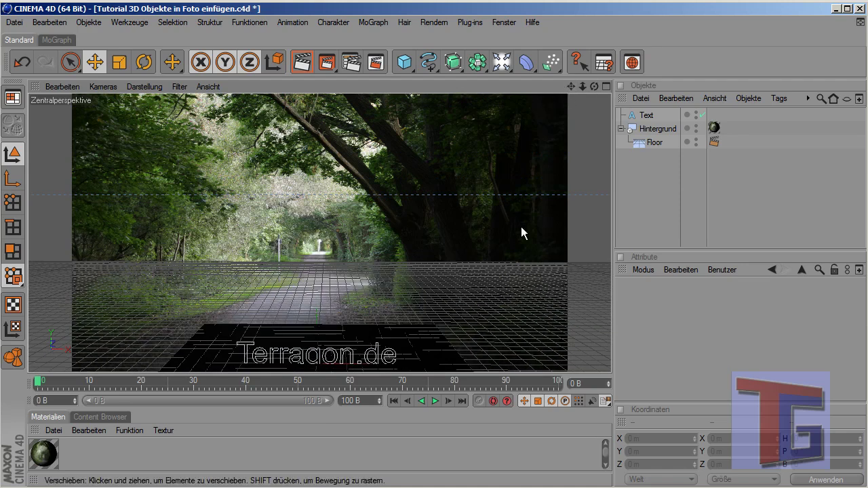
{"action": "left_click", "coordinate": [647, 117]}
{"action": "left_click", "coordinate": [656, 204]}
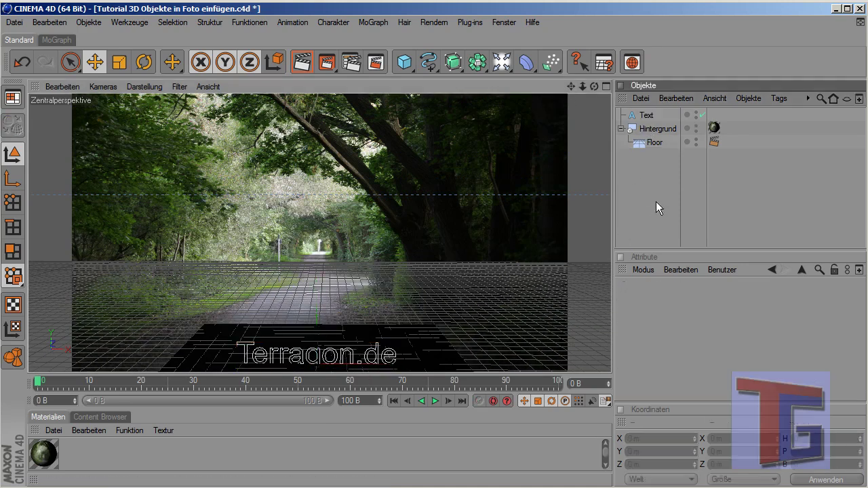
Put the Text spline inside a new Extrude-NURBS and rename the extrusion 'Terragon.de'
{"action": "left_click", "coordinate": [449, 64]}
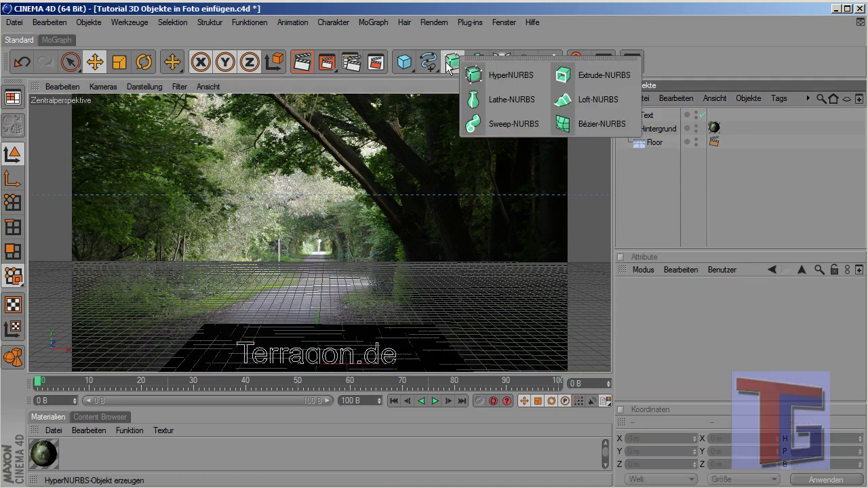
{"action": "left_click", "coordinate": [604, 76]}
{"action": "left_click_drag", "start_coordinate": [645, 131], "coordinate": [655, 114]}
{"action": "left_click_drag", "start_coordinate": [595, 86], "coordinate": [595, 86]}
{"action": "left_click", "coordinate": [644, 118]}
{"action": "left_click", "coordinate": [622, 115]}
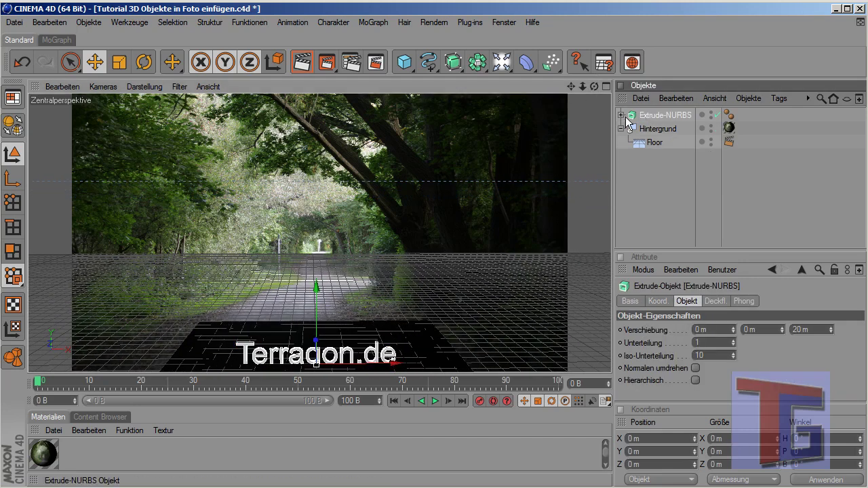
{"action": "double_click", "coordinate": [668, 115]}
{"action": "type", "text": "Terragon.de"}
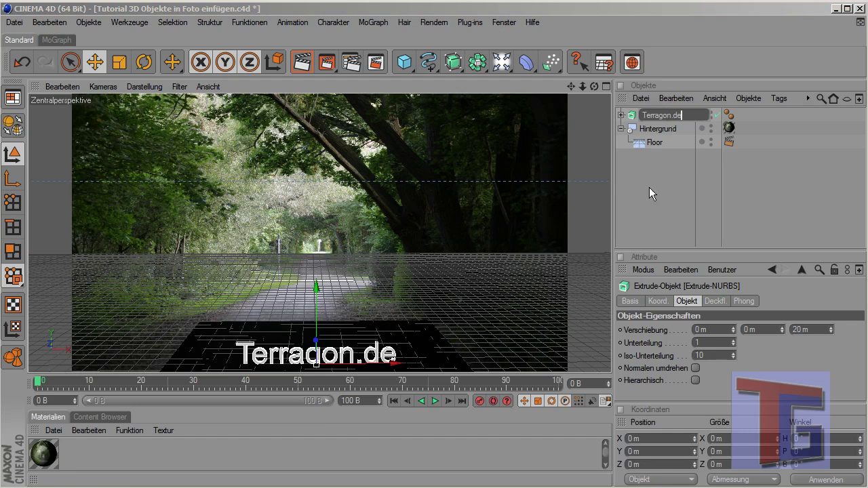
{"action": "key", "text": "Return"}
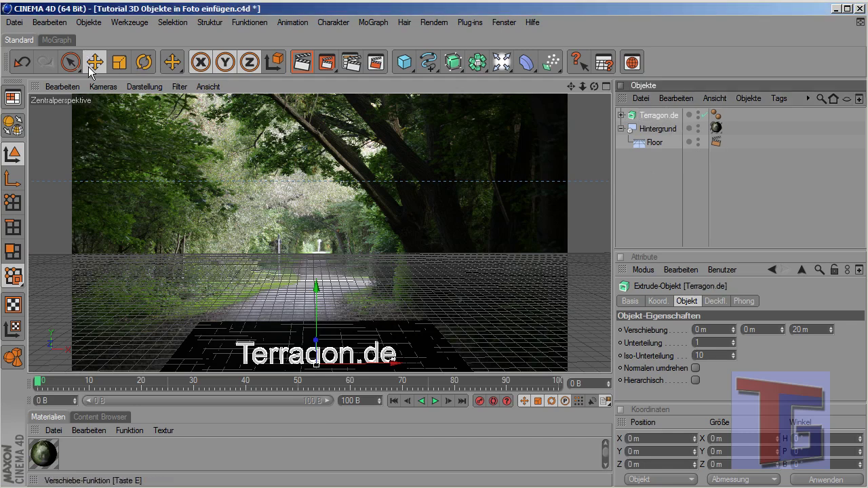
Rotate the Terragon.de lettering and move it left onto the edge of the path
{"action": "mouse_move", "coordinate": [316, 326]}
{"action": "left_mouse_down"}
{"action": "mouse_move", "coordinate": [315, 319]}
{"action": "mouse_move", "coordinate": [316, 328]}
{"action": "left_mouse_up"}
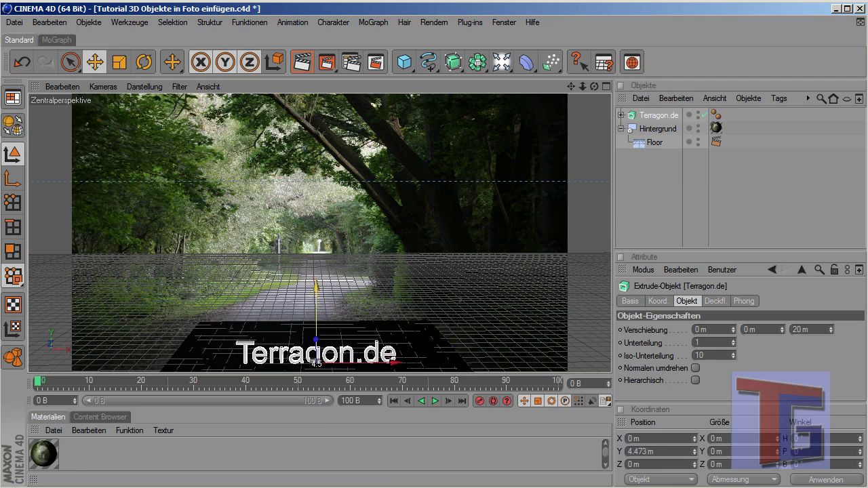
{"action": "left_click", "coordinate": [24, 63]}
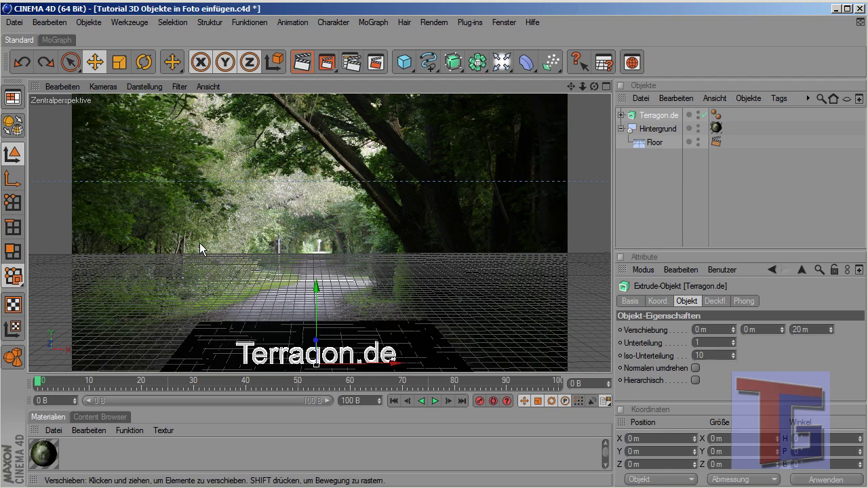
{"action": "left_click", "coordinate": [143, 62]}
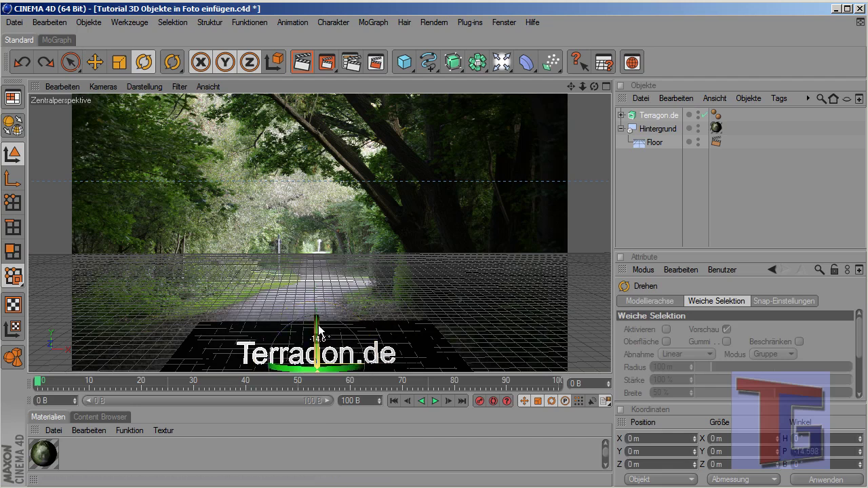
{"action": "left_click_drag", "start_coordinate": [316, 333], "coordinate": [250, 327]}
{"action": "left_click", "coordinate": [95, 62]}
{"action": "left_click_drag", "start_coordinate": [293, 354], "coordinate": [291, 353]}
{"action": "left_click", "coordinate": [393, 270]}
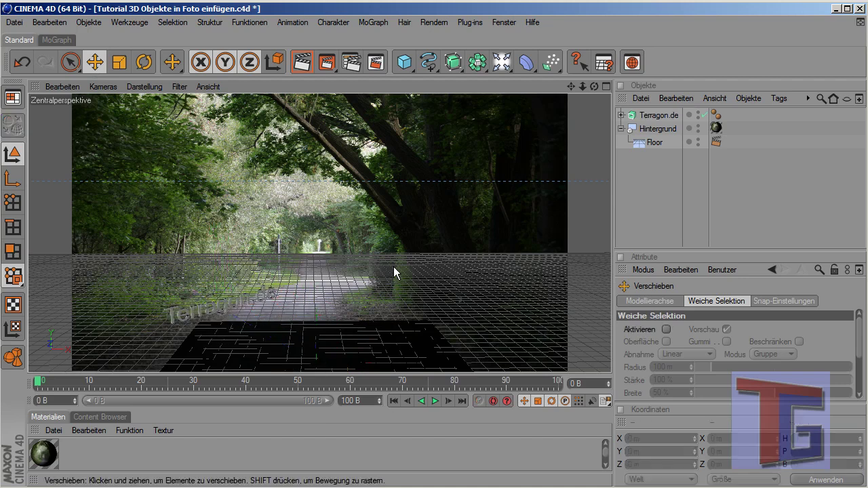
Create material Mat.1 with colour R255 G0 B0 and apply it to Terragon.de
{"action": "left_click", "coordinate": [654, 191]}
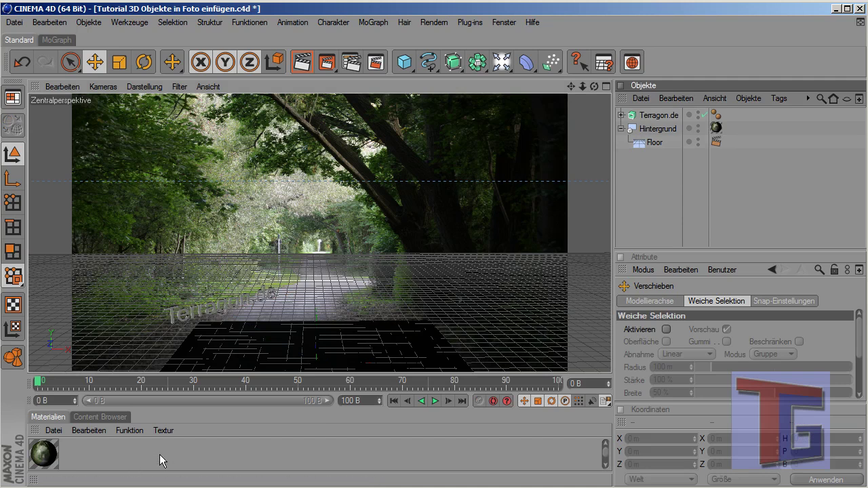
{"action": "double_click", "coordinate": [177, 455]}
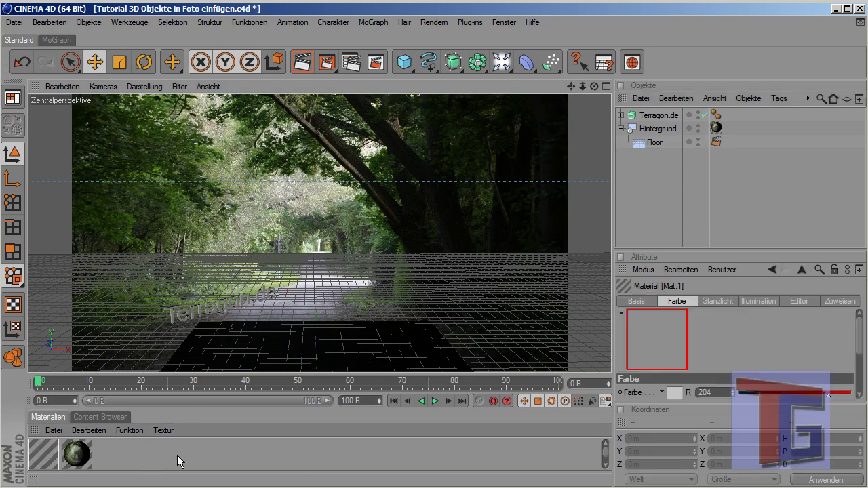
{"action": "double_click", "coordinate": [42, 455]}
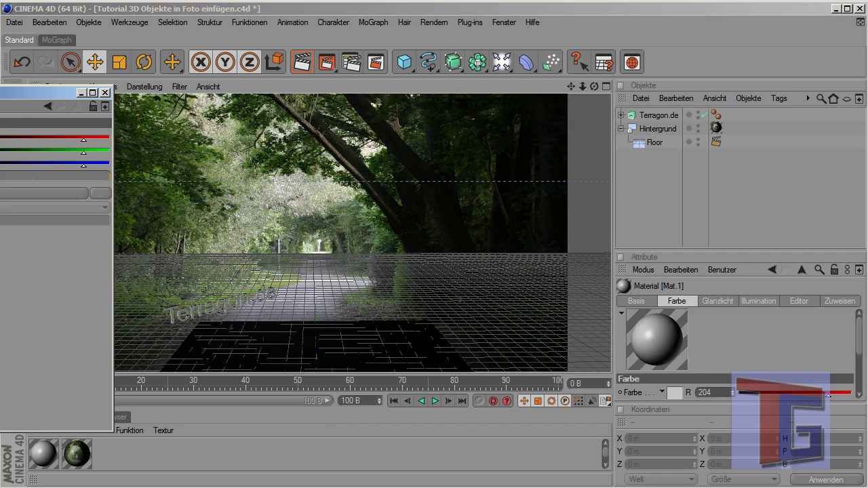
{"action": "left_click", "coordinate": [251, 142]}
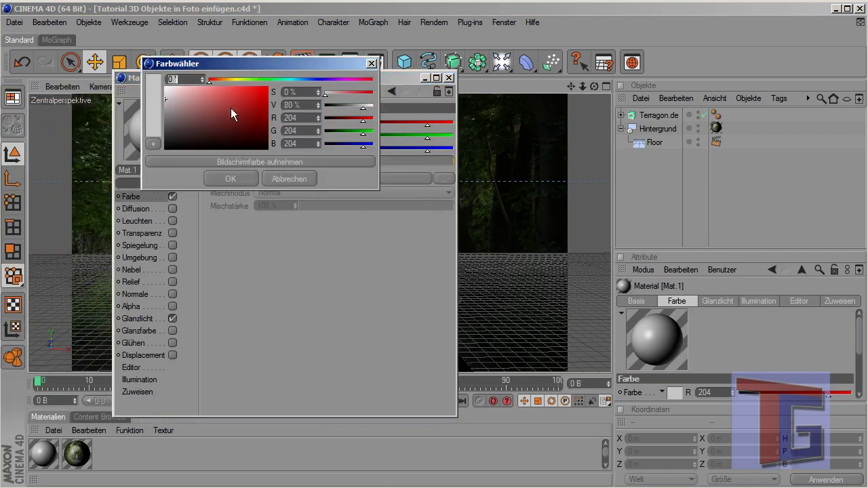
{"action": "left_click_drag", "start_coordinate": [230, 108], "coordinate": [267, 86]}
{"action": "left_click", "coordinate": [229, 180]}
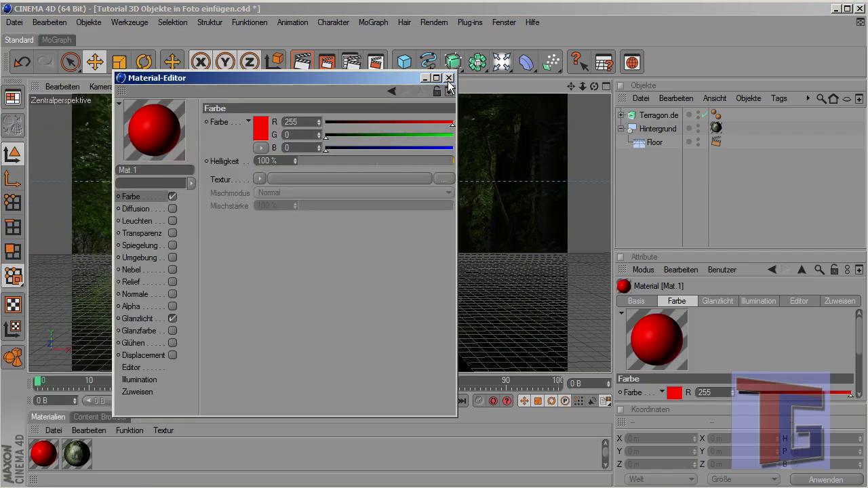
{"action": "left_click", "coordinate": [449, 79]}
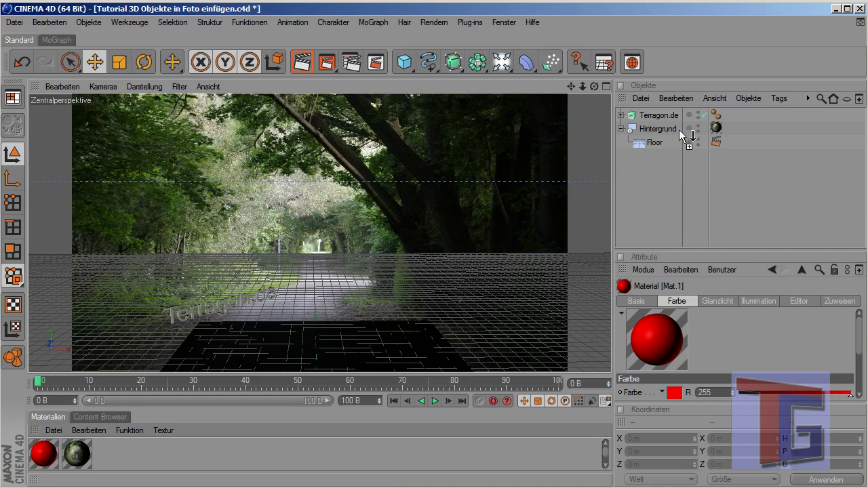
{"action": "left_click_drag", "start_coordinate": [662, 122], "coordinate": [662, 122]}
{"action": "left_click", "coordinate": [361, 266]}
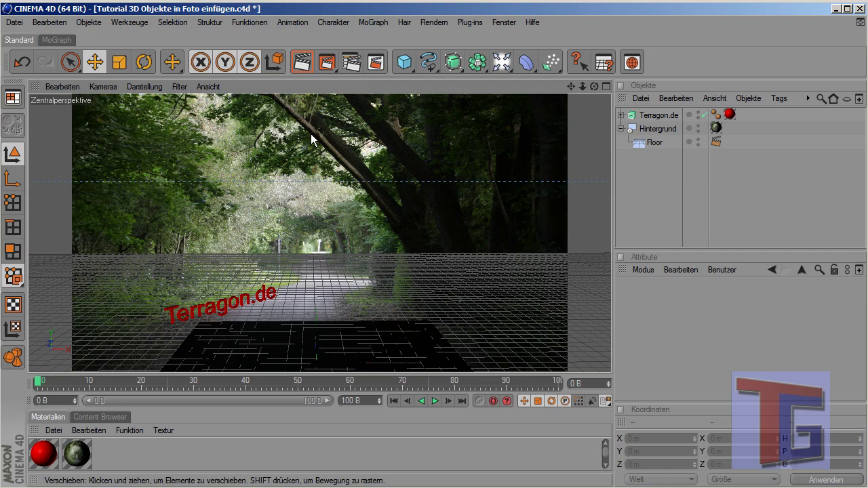
{"action": "left_click", "coordinate": [302, 63]}
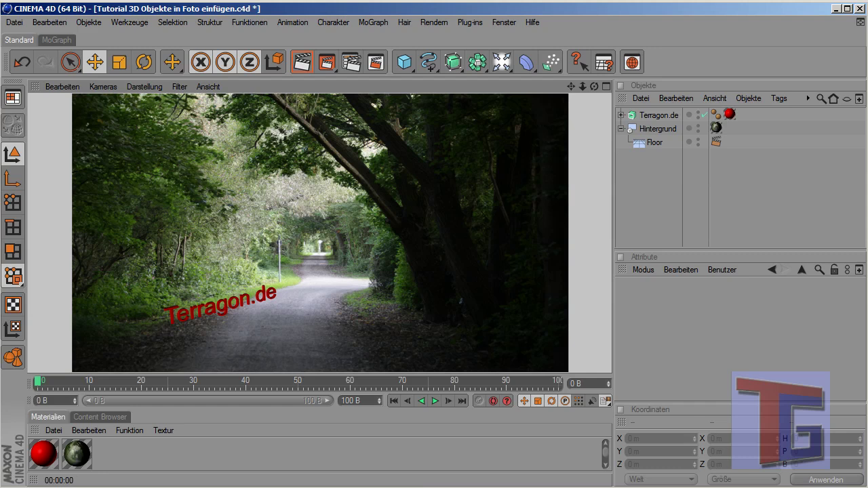
{"action": "left_click", "coordinate": [654, 186]}
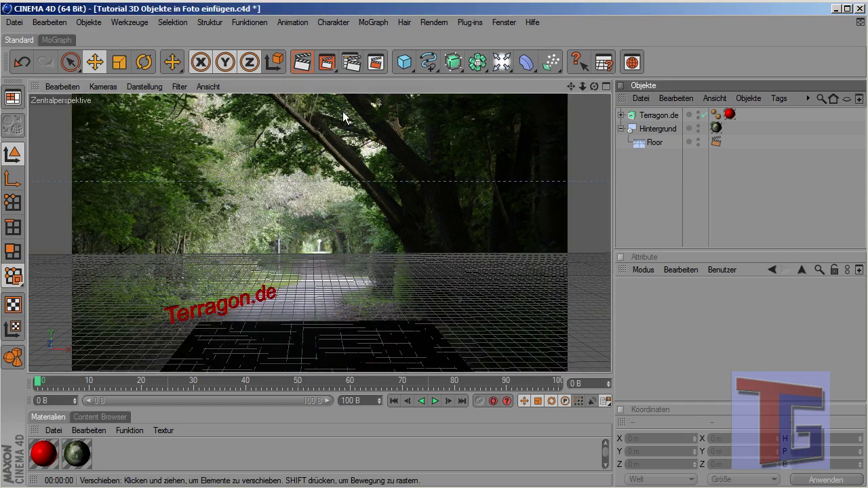
Add a Licht point light and move it to about Y 496.5 m and X −190.4 m
{"action": "left_click", "coordinate": [502, 61]}
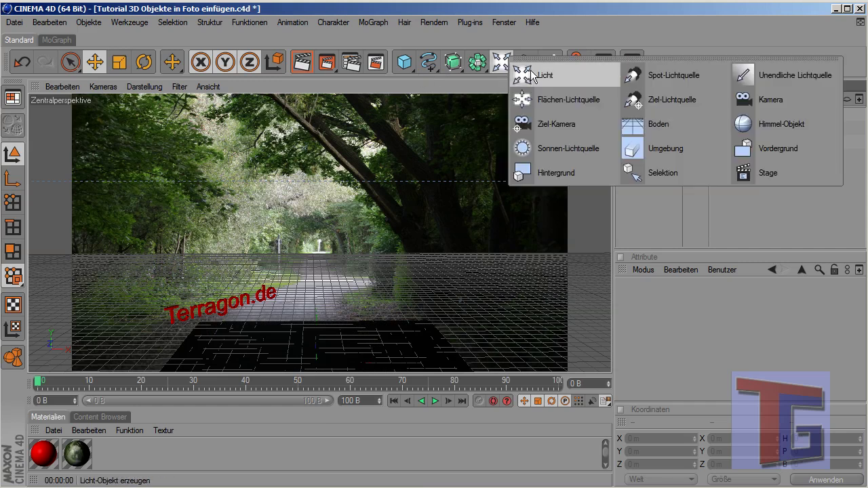
{"action": "left_click", "coordinate": [563, 75]}
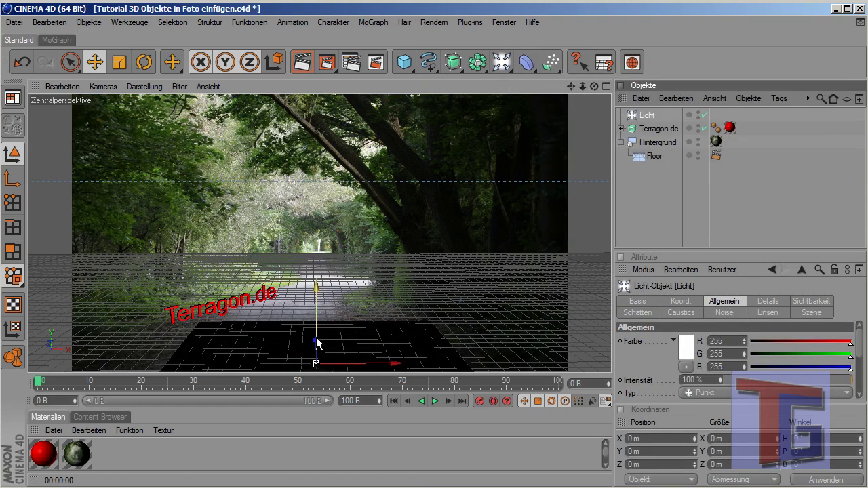
{"action": "left_click_drag", "start_coordinate": [314, 323], "coordinate": [316, 250]}
{"action": "left_click_drag", "start_coordinate": [316, 292], "coordinate": [318, 315]}
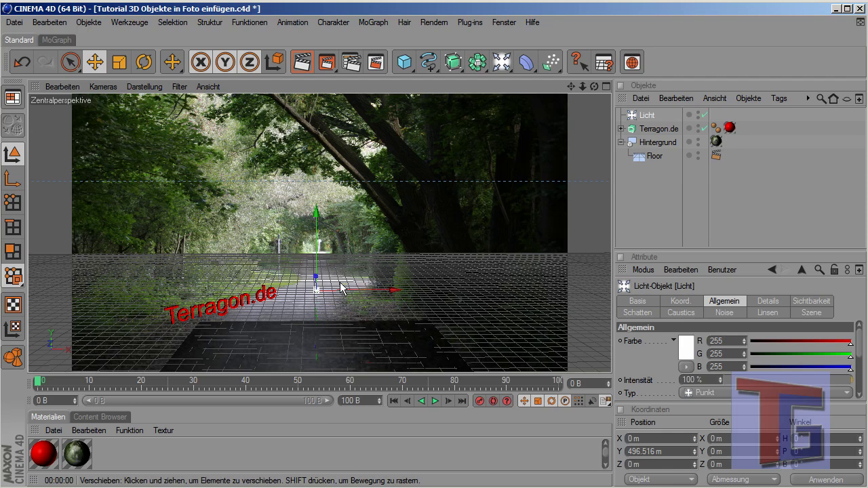
{"action": "left_click_drag", "start_coordinate": [343, 290], "coordinate": [317, 290]}
Push the Licht light back along the depth axis to Z 840.92 m in the side view
{"action": "middle_click", "coordinate": [344, 237]}
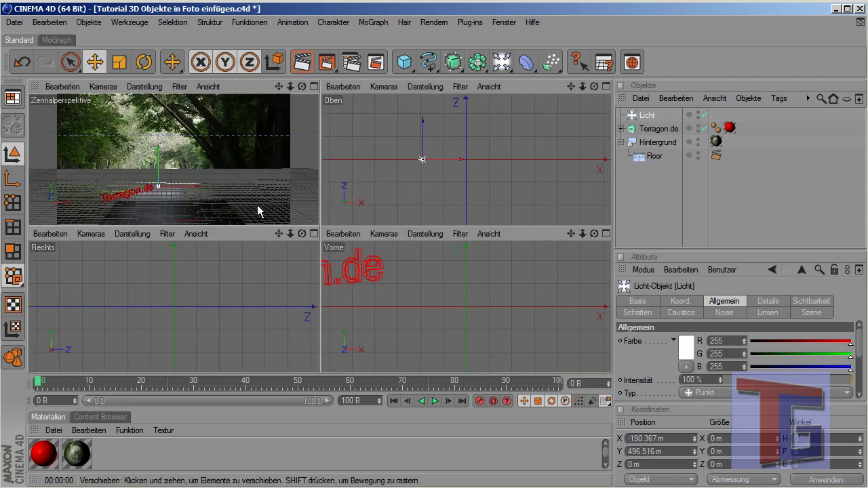
{"action": "scroll", "coordinate": [458, 142], "scroll_direction": "down", "scroll_amount": 5}
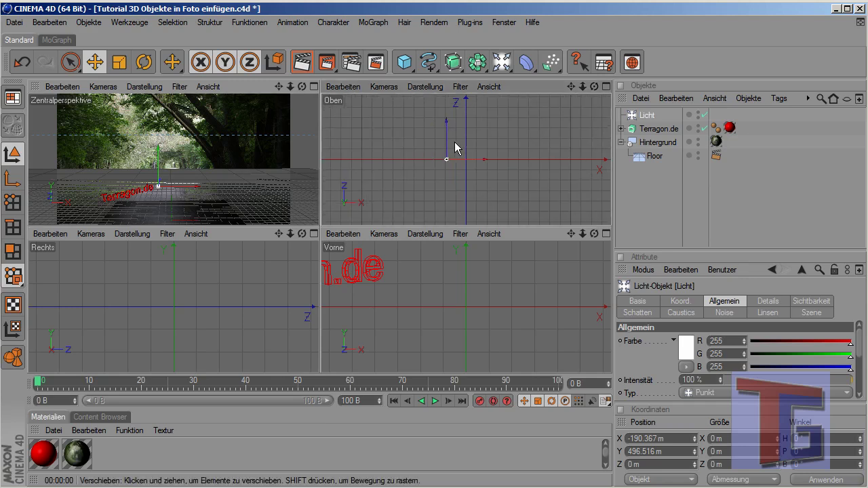
{"action": "scroll", "coordinate": [441, 153], "scroll_direction": "down", "scroll_amount": 2}
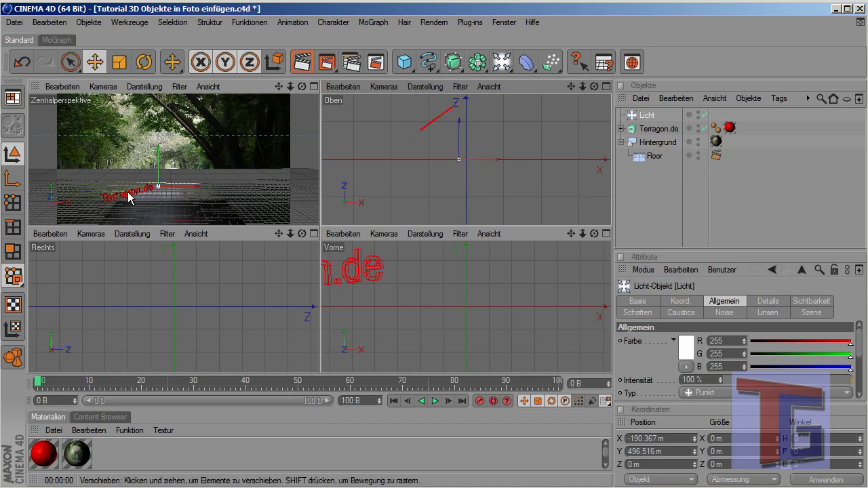
{"action": "scroll", "coordinate": [188, 292], "scroll_direction": "down", "scroll_amount": 5}
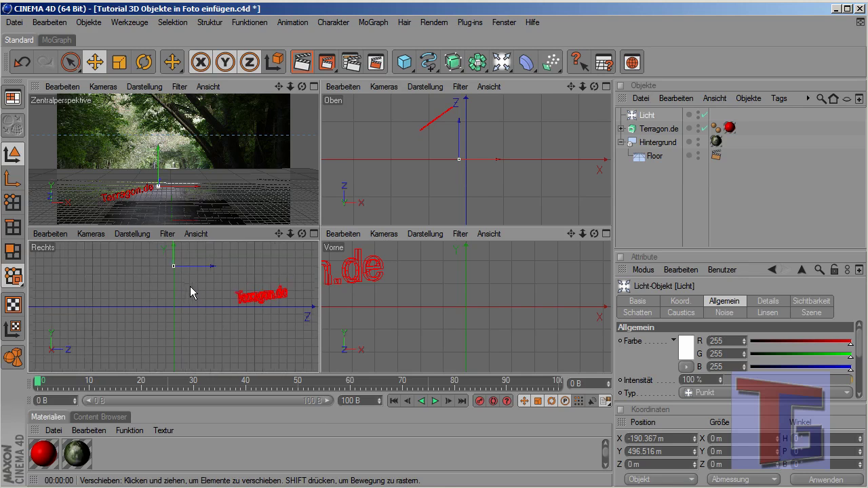
{"action": "scroll", "coordinate": [192, 289], "scroll_direction": "down", "scroll_amount": 2}
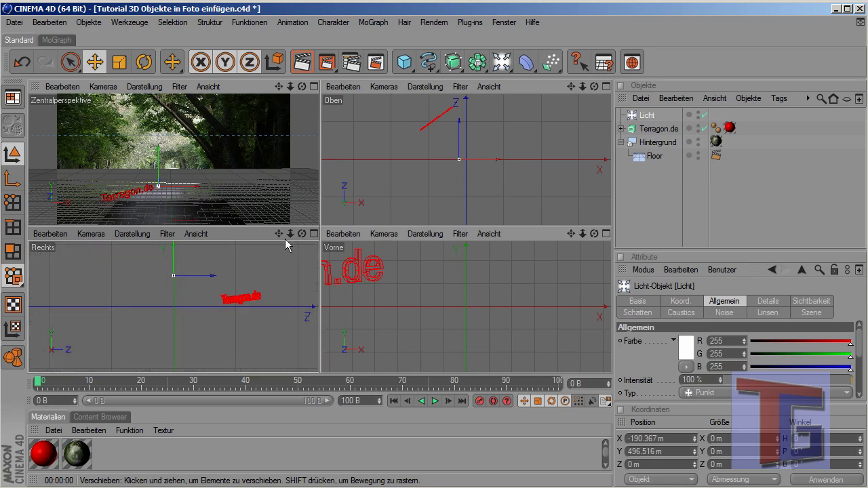
{"action": "left_click_drag", "start_coordinate": [279, 234], "coordinate": [178, 233]}
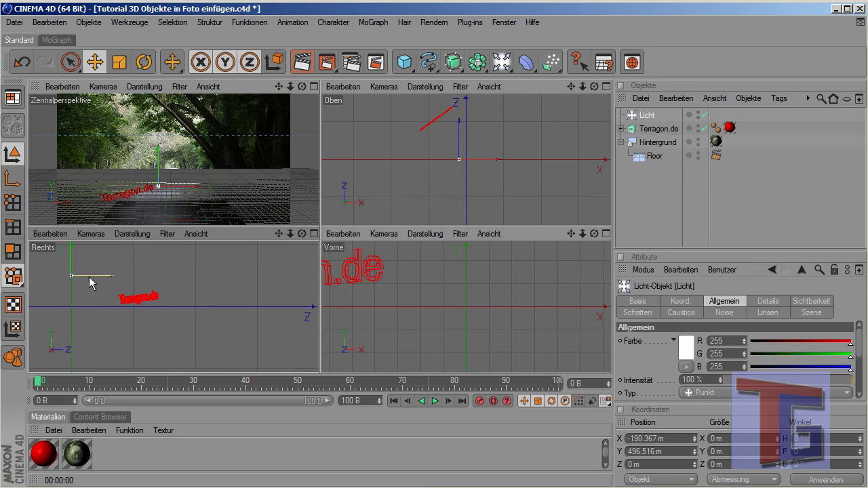
{"action": "left_click_drag", "start_coordinate": [91, 275], "coordinate": [123, 276]}
Place the light high and far back at X 382.9 m, Y 917.3 m, Z 3526.5 m
{"action": "middle_click", "coordinate": [189, 169]}
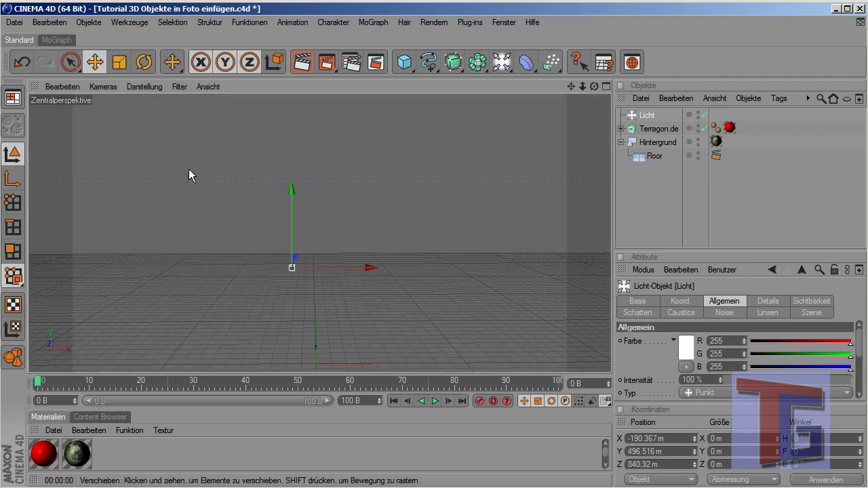
{"action": "left_click_drag", "start_coordinate": [300, 266], "coordinate": [371, 267]}
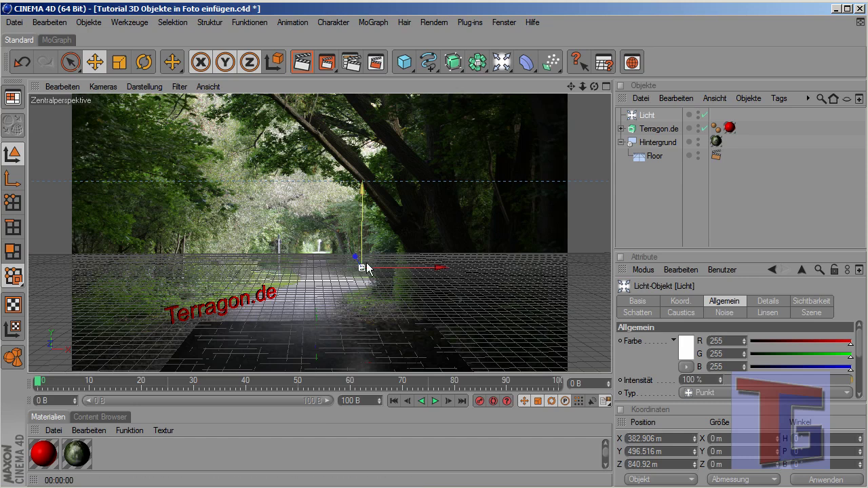
{"action": "left_click_drag", "start_coordinate": [359, 265], "coordinate": [341, 241]}
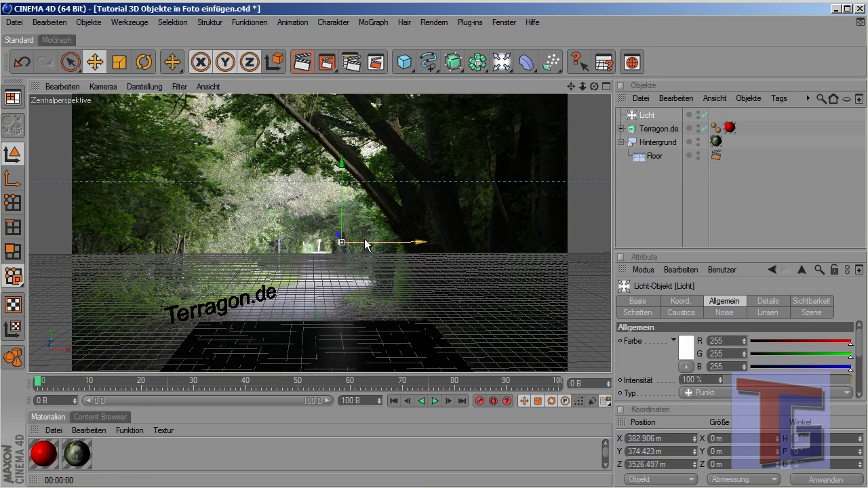
{"action": "left_click_drag", "start_coordinate": [334, 203], "coordinate": [334, 167]}
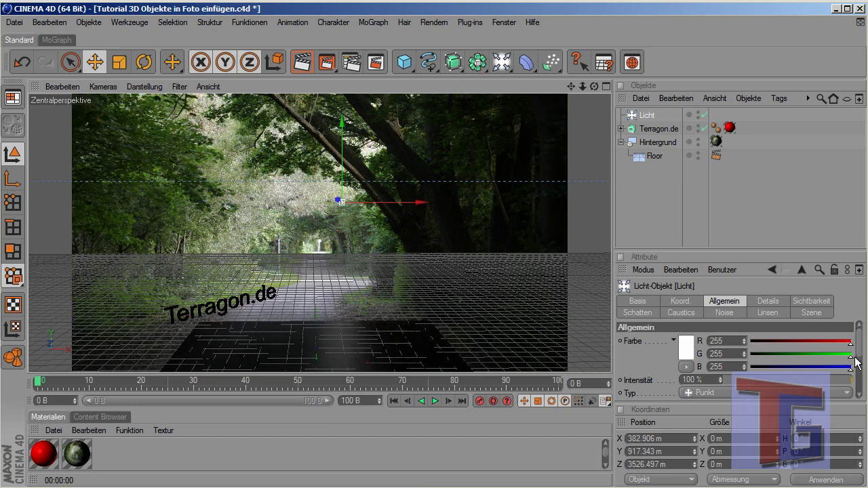
{"action": "left_click_drag", "start_coordinate": [860, 349], "coordinate": [861, 360]}
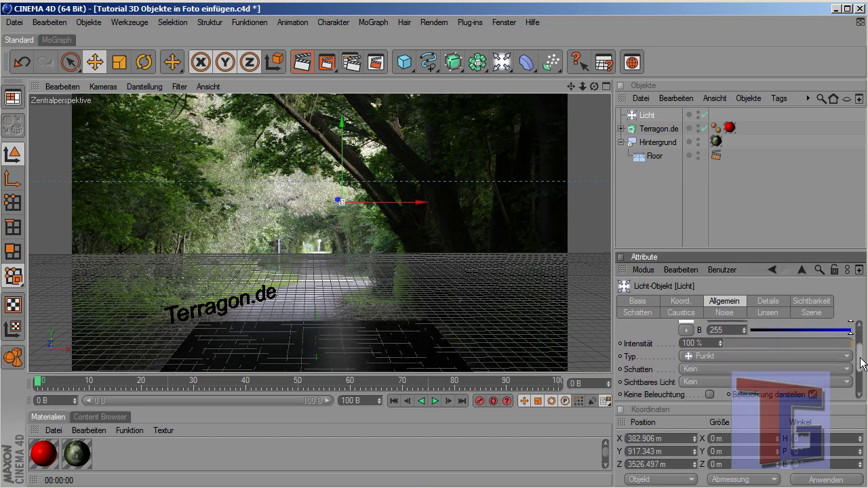
Set the light's shadow to Shad.-Maps (Weich) and render a preview of the lit text
{"action": "left_click", "coordinate": [688, 370]}
{"action": "left_click", "coordinate": [718, 393]}
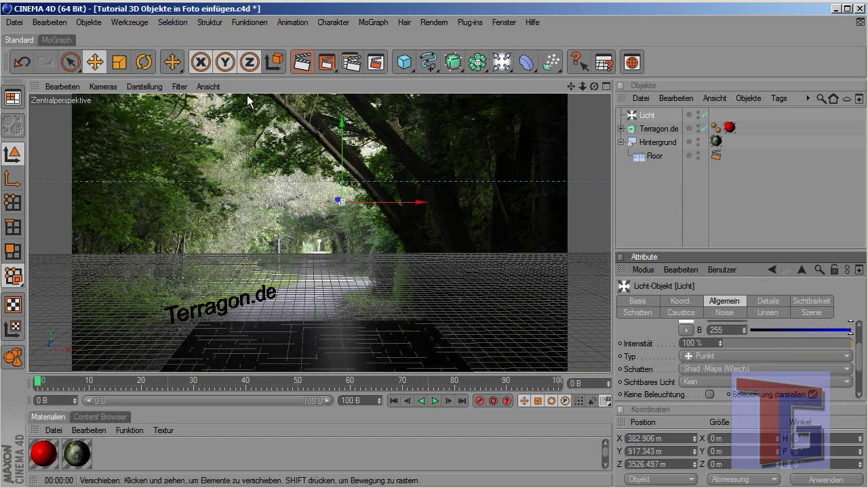
{"action": "left_click", "coordinate": [303, 68]}
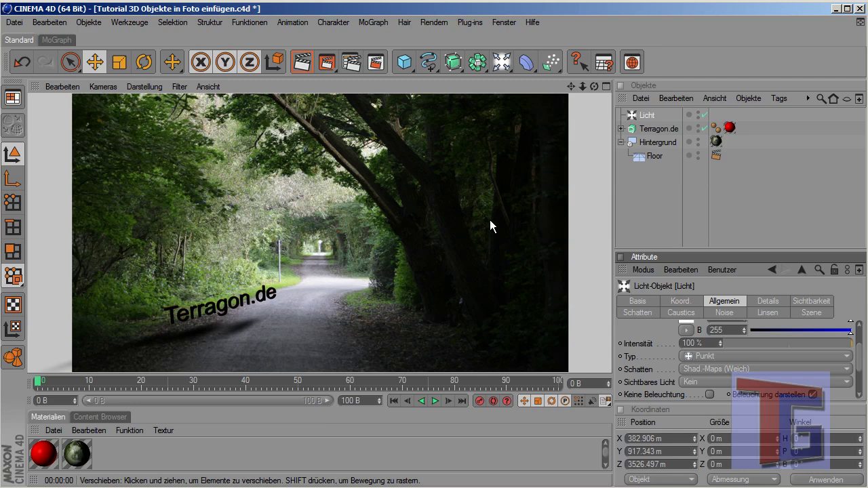
{"action": "left_click", "coordinate": [641, 197]}
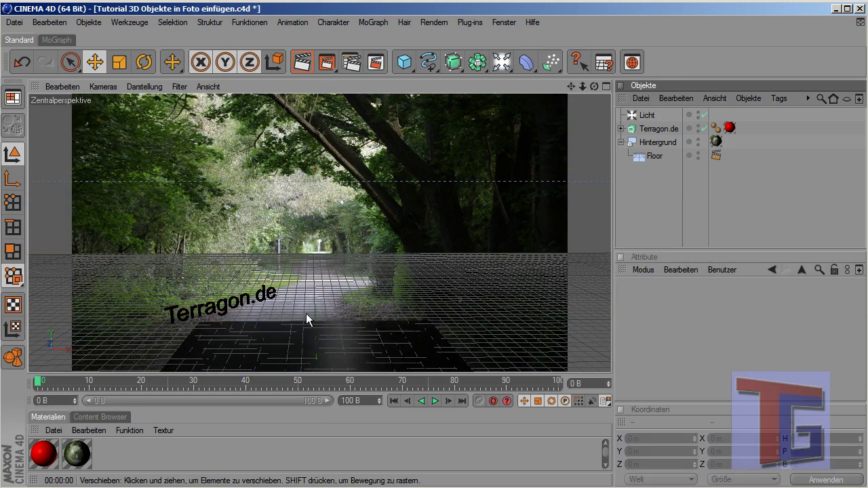
Lower the Terragon.de text to about Y 46.1 m in the front view
{"action": "middle_click", "coordinate": [305, 260]}
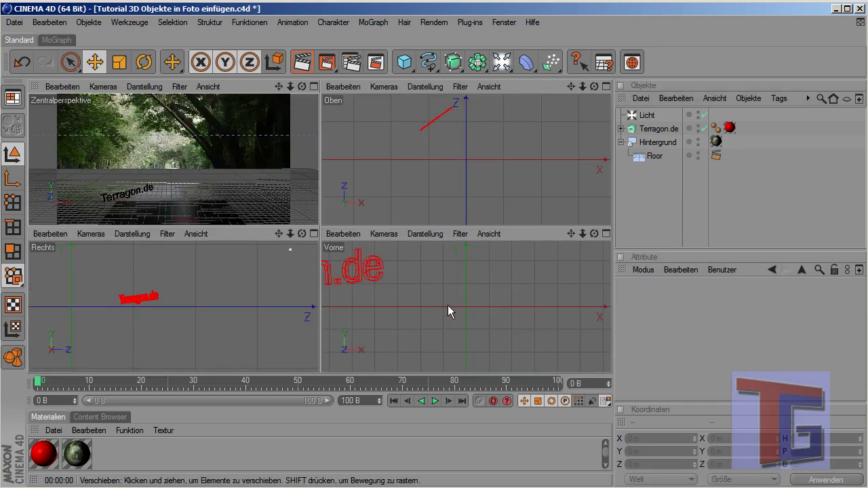
{"action": "left_click_drag", "start_coordinate": [572, 234], "coordinate": [418, 298]}
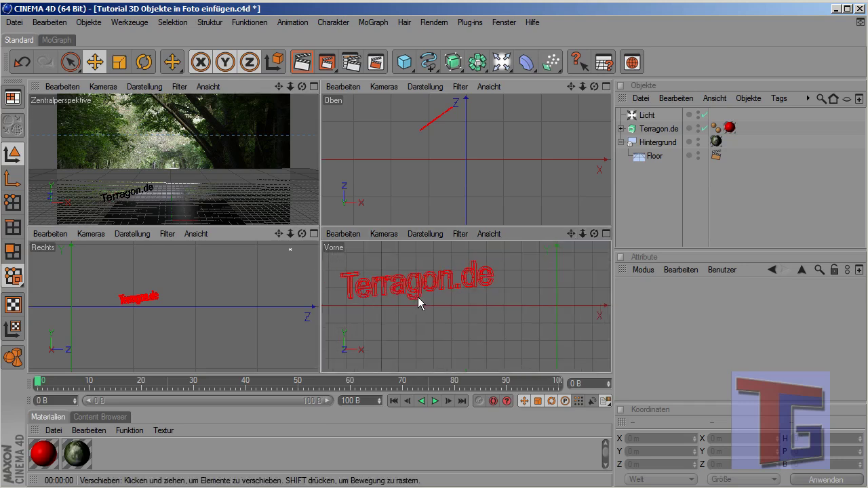
{"action": "left_click", "coordinate": [656, 129]}
{"action": "left_click_drag", "start_coordinate": [416, 286], "coordinate": [416, 293]}
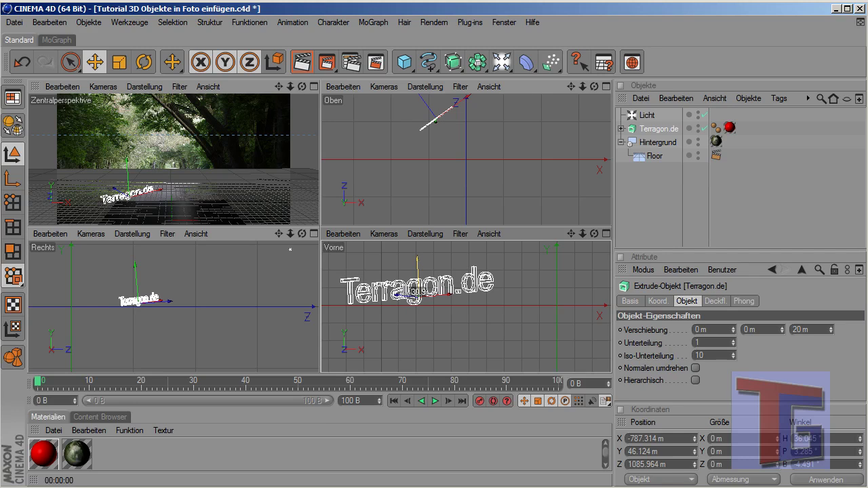
{"action": "left_click_drag", "start_coordinate": [415, 292], "coordinate": [415, 292]}
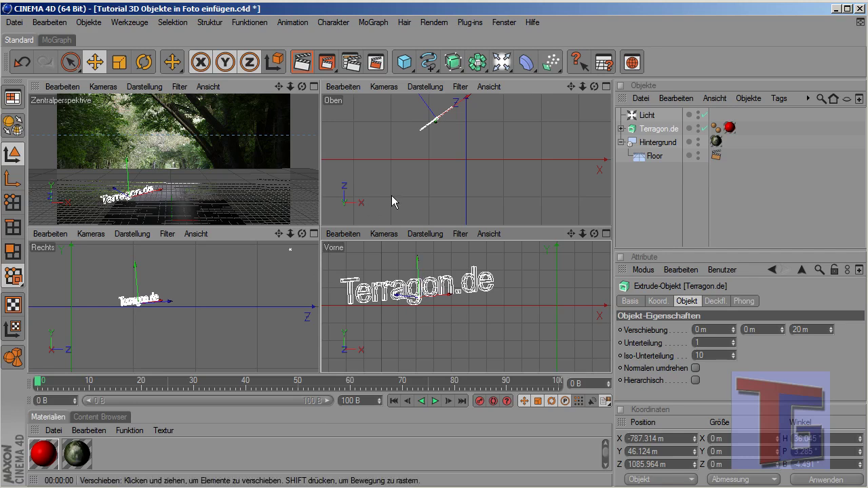
Render the perspective view to check the text's shadow, then reselect the text
{"action": "middle_click", "coordinate": [200, 167]}
{"action": "left_click", "coordinate": [301, 62]}
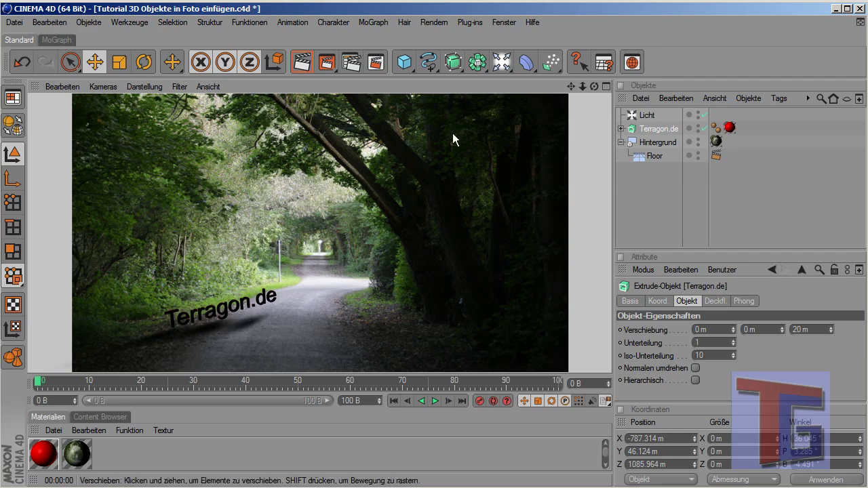
{"action": "left_click", "coordinate": [602, 172]}
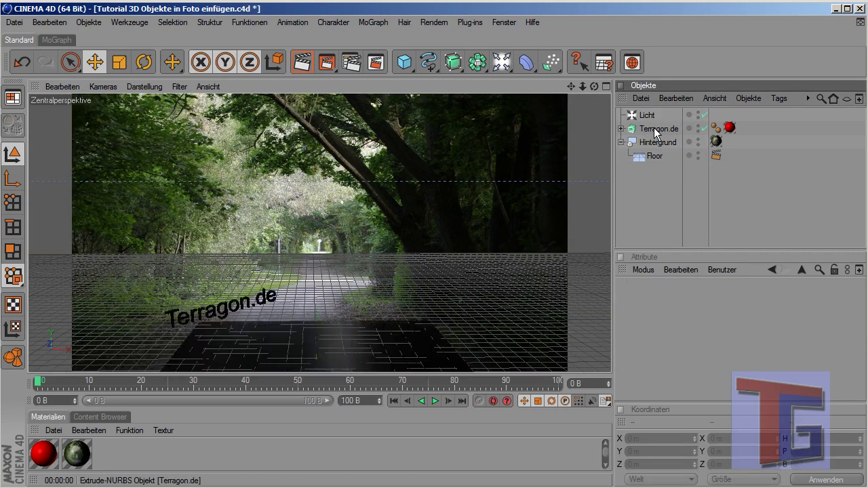
{"action": "left_click", "coordinate": [654, 128]}
{"action": "middle_click", "coordinate": [384, 253]}
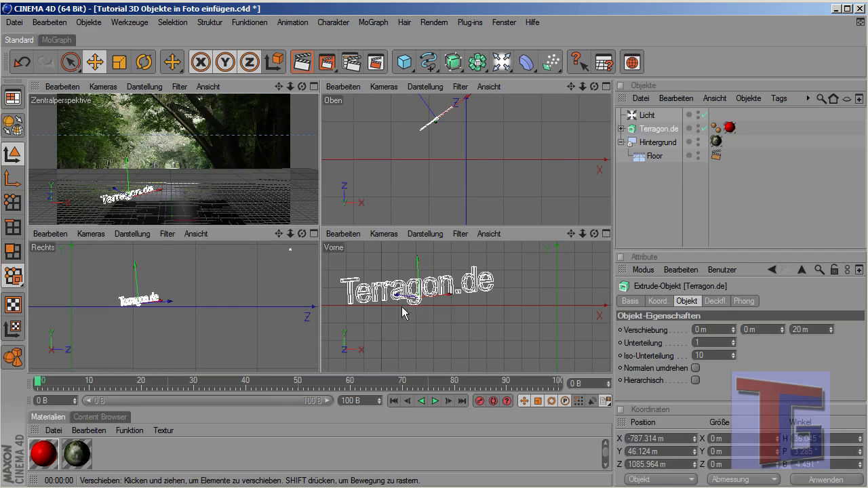
Tilt the Terragon.de text slightly and lower it a little in the front view
{"action": "left_click", "coordinate": [143, 62]}
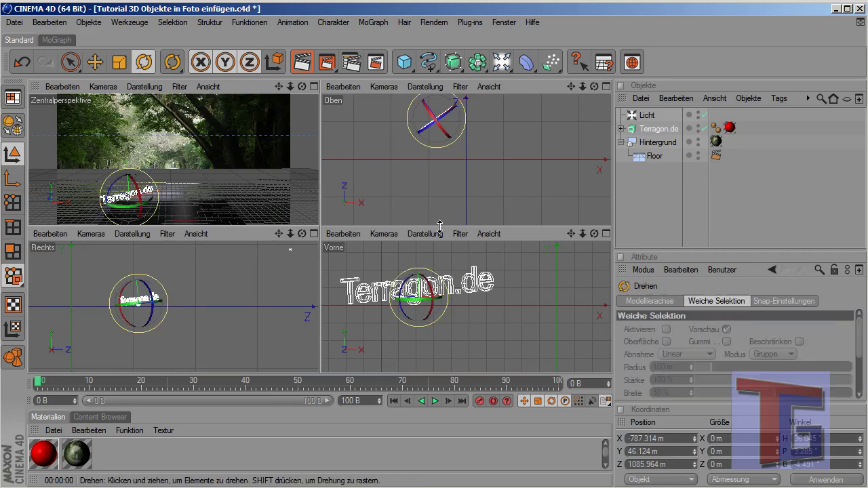
{"action": "left_click_drag", "start_coordinate": [411, 283], "coordinate": [404, 292]}
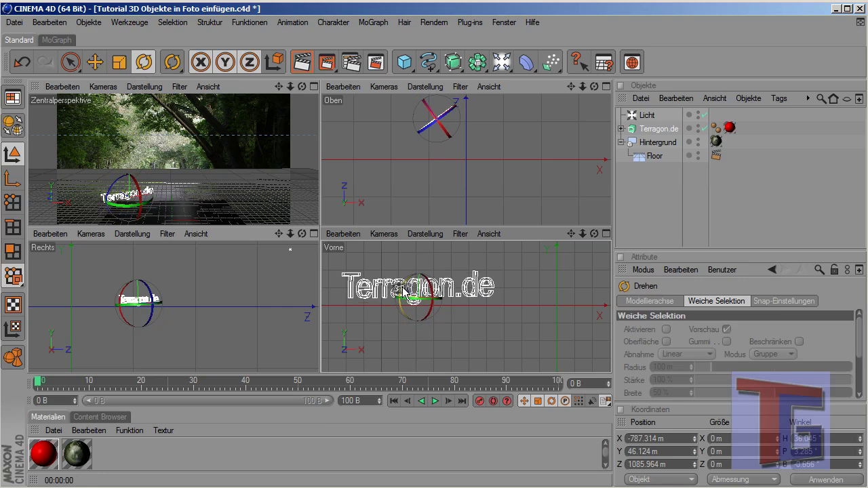
{"action": "left_click", "coordinate": [95, 62]}
{"action": "left_click_drag", "start_coordinate": [415, 296], "coordinate": [416, 302]}
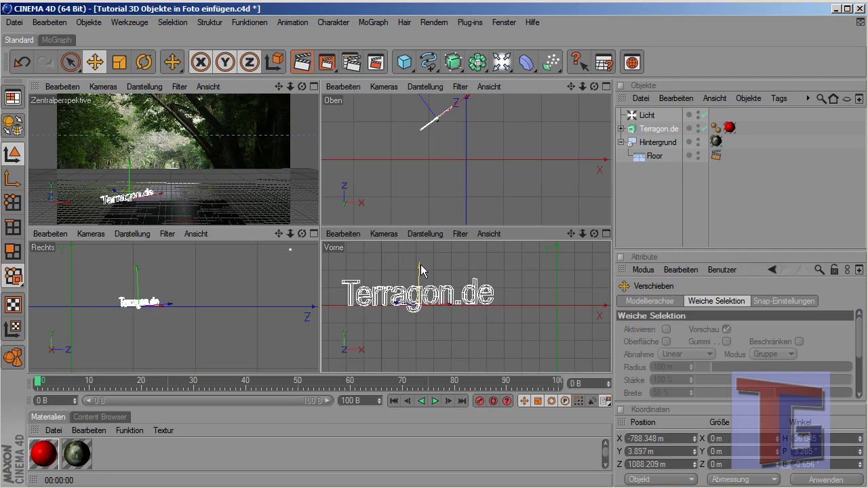
Render, nudge the text down to Y −1.976 m, and render again to confirm
{"action": "middle_click", "coordinate": [180, 171]}
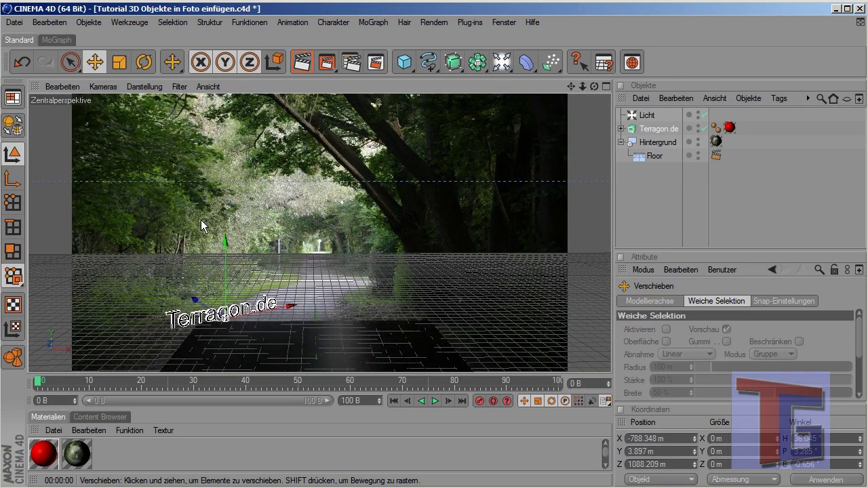
{"action": "left_click", "coordinate": [301, 64]}
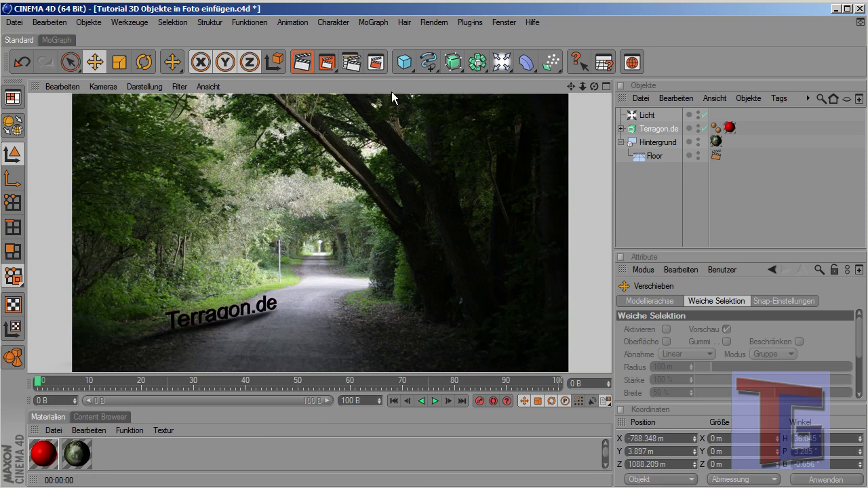
{"action": "left_click", "coordinate": [650, 129]}
{"action": "left_click_drag", "start_coordinate": [228, 270], "coordinate": [228, 277]}
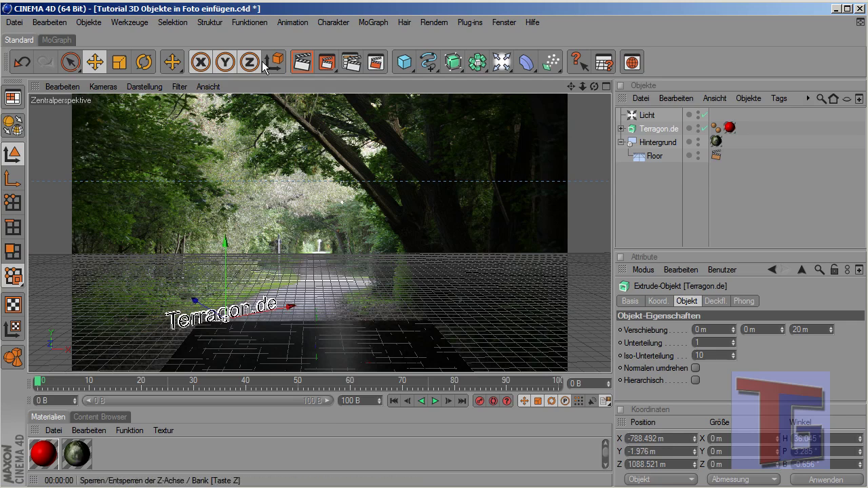
{"action": "left_click", "coordinate": [310, 63]}
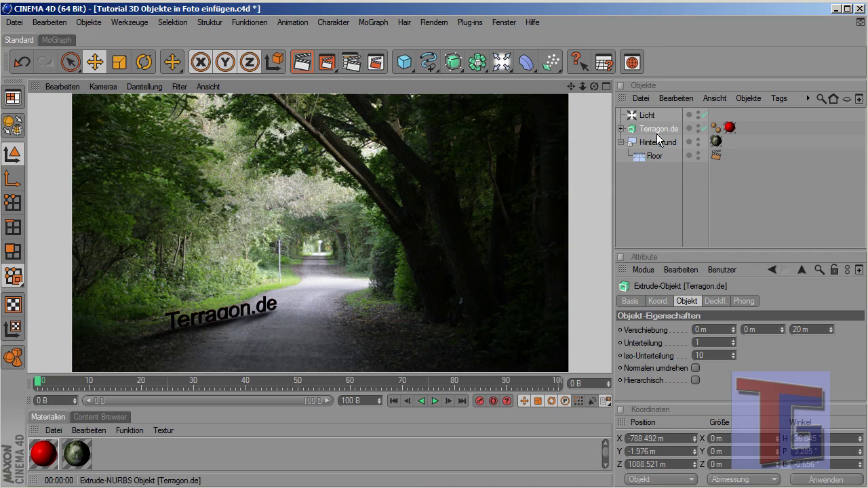
Move the light along Z to 2840.826 m, rendering after each move to check the shadow
{"action": "left_click", "coordinate": [648, 117]}
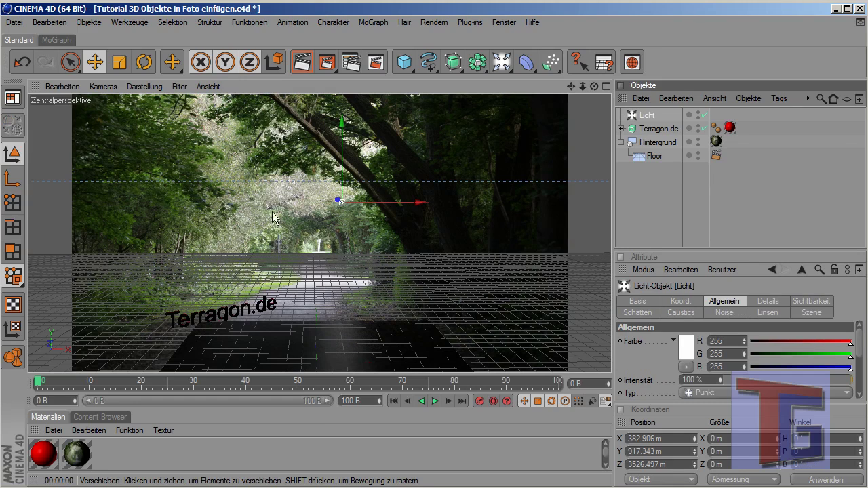
{"action": "mouse_move", "coordinate": [342, 203]}
{"action": "left_mouse_down"}
{"action": "mouse_move", "coordinate": [350, 209]}
{"action": "mouse_move", "coordinate": [335, 202]}
{"action": "left_mouse_up"}
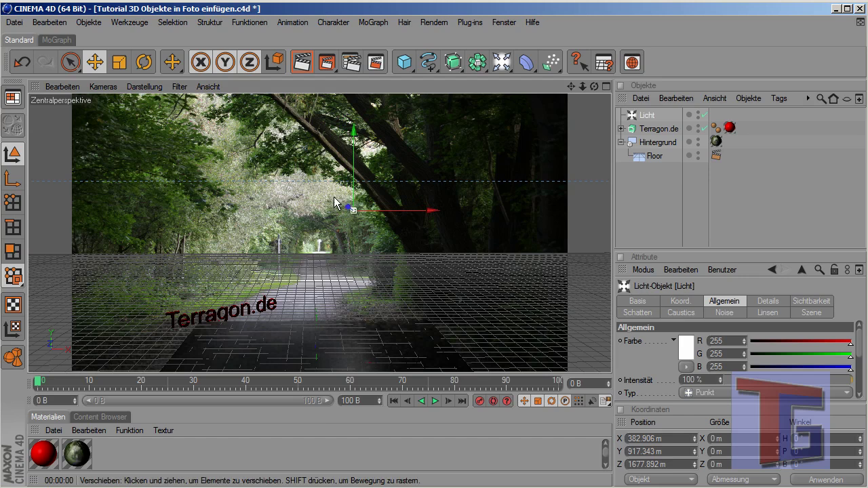
{"action": "left_click", "coordinate": [299, 65]}
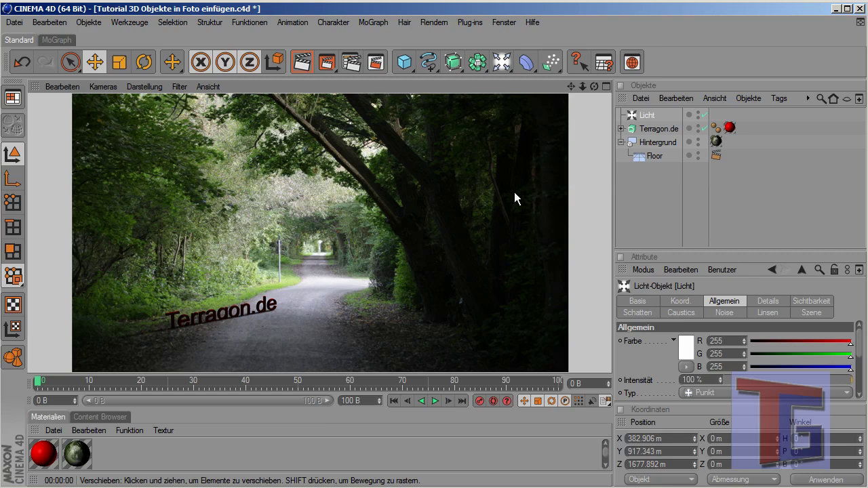
{"action": "left_click", "coordinate": [648, 115]}
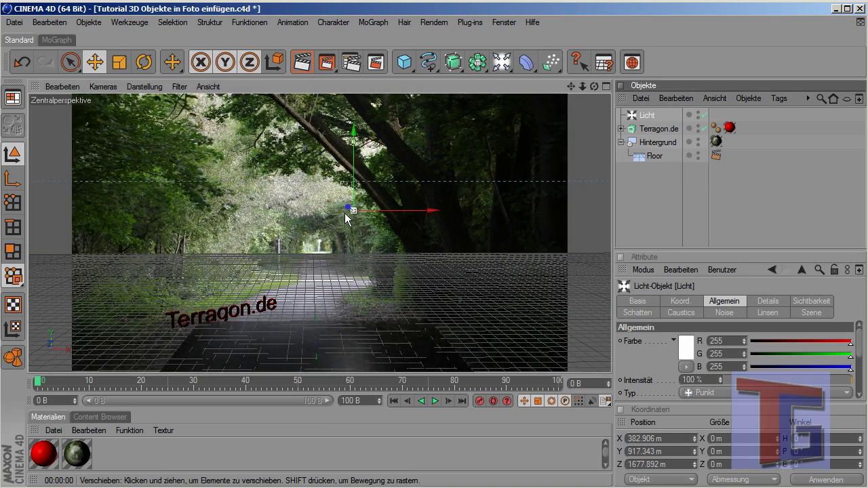
{"action": "left_click_drag", "start_coordinate": [346, 209], "coordinate": [341, 202]}
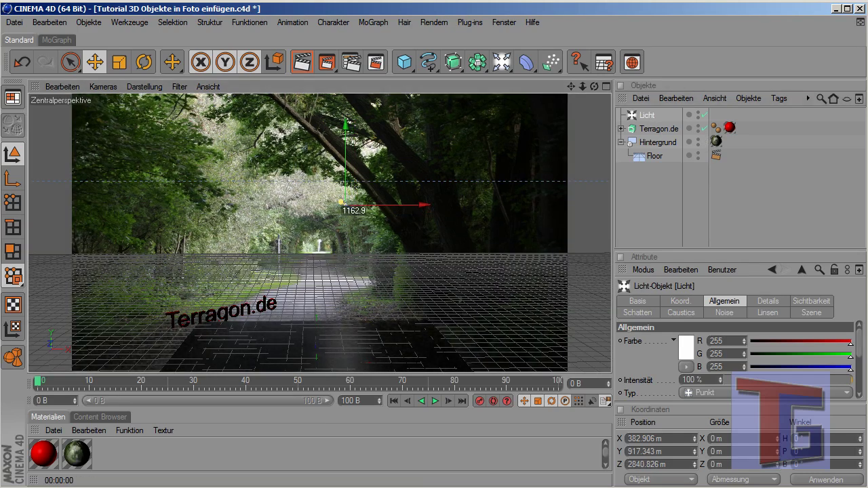
{"action": "left_click", "coordinate": [301, 65]}
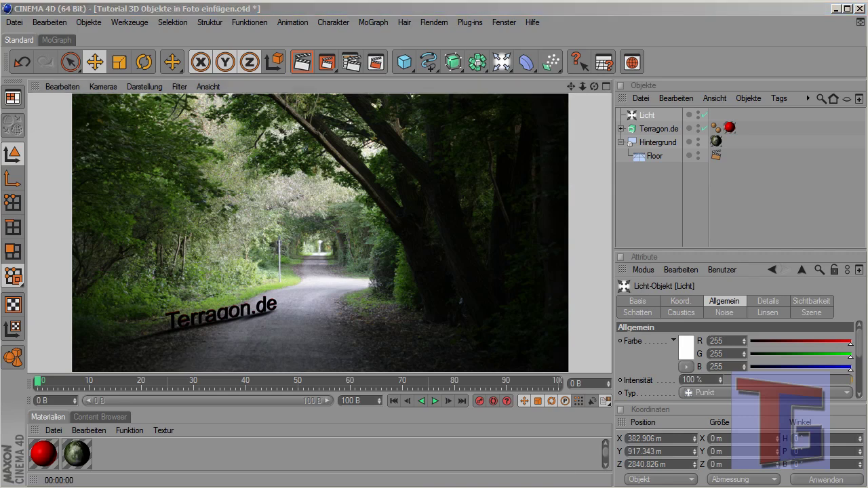
Add a Poser Object from Plug-ins and load the Walkpath Run .pz3 scene into it
{"action": "left_click", "coordinate": [640, 187]}
{"action": "left_click", "coordinate": [462, 23]}
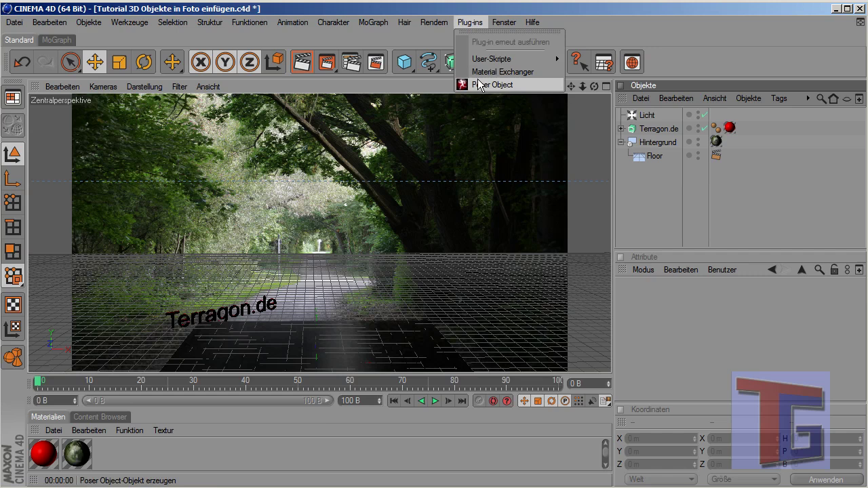
{"action": "left_click", "coordinate": [485, 86]}
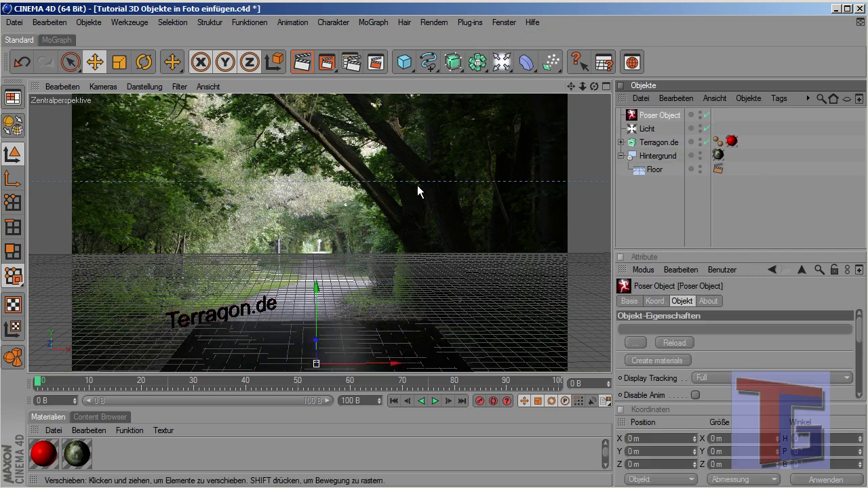
{"action": "left_click", "coordinate": [636, 342]}
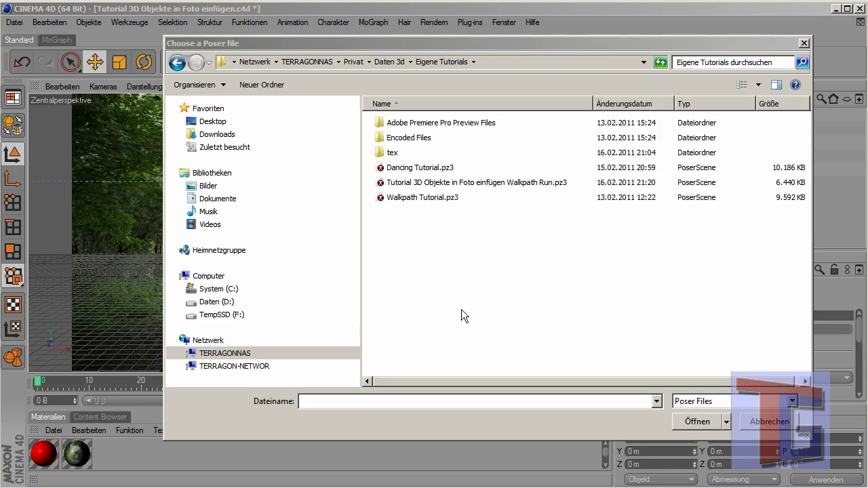
{"action": "double_click", "coordinate": [502, 183]}
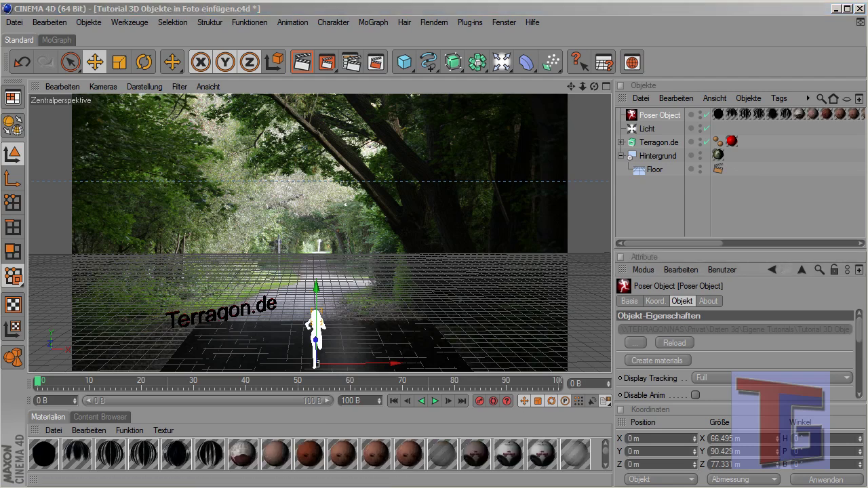
Move the Poser runner far down the path to Z 2674.226 m in the Top view
{"action": "left_click", "coordinate": [644, 203]}
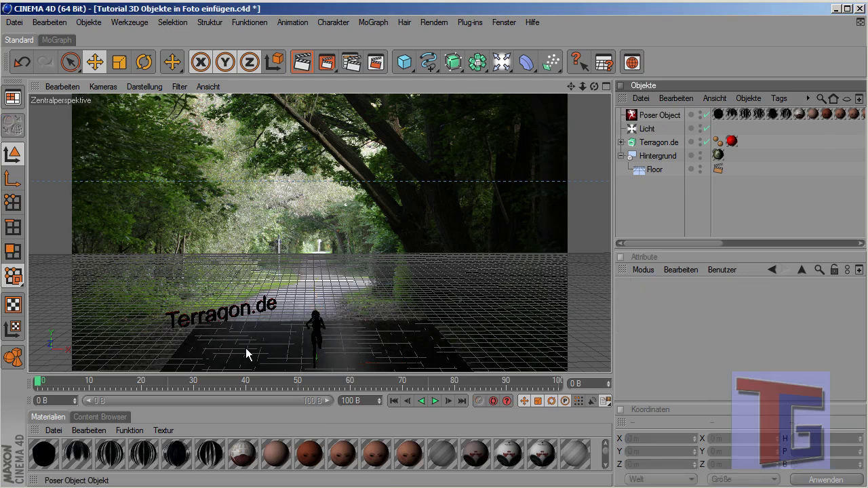
{"action": "left_click", "coordinate": [317, 342]}
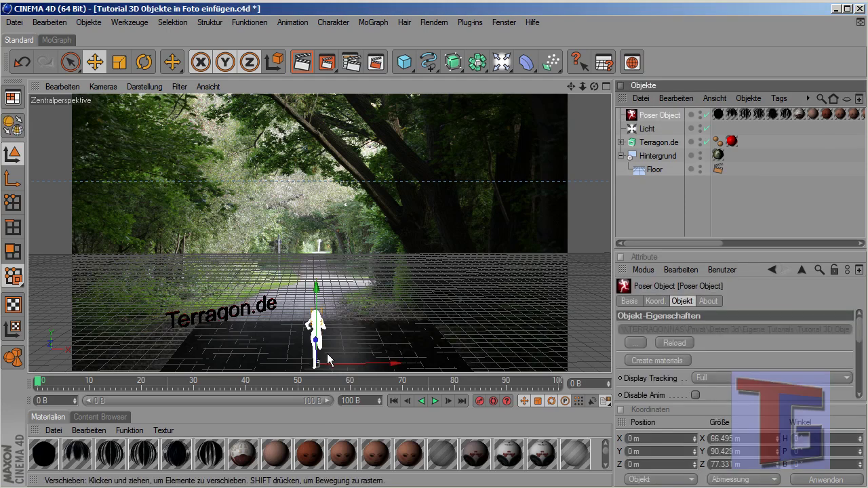
{"action": "middle_click", "coordinate": [370, 207]}
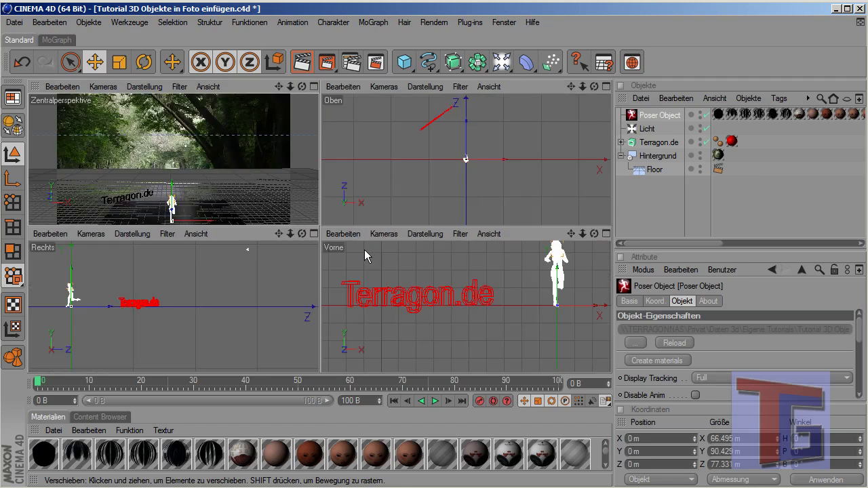
{"action": "left_click_drag", "start_coordinate": [466, 159], "coordinate": [464, 102]}
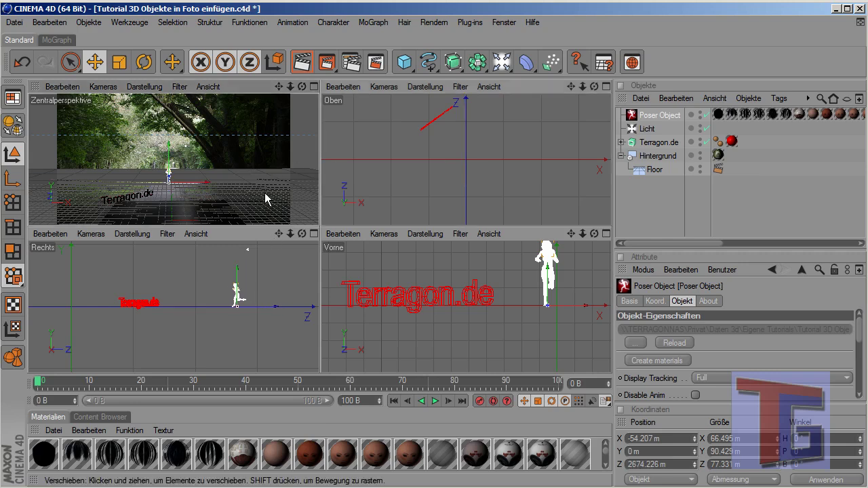
{"action": "middle_click", "coordinate": [262, 191]}
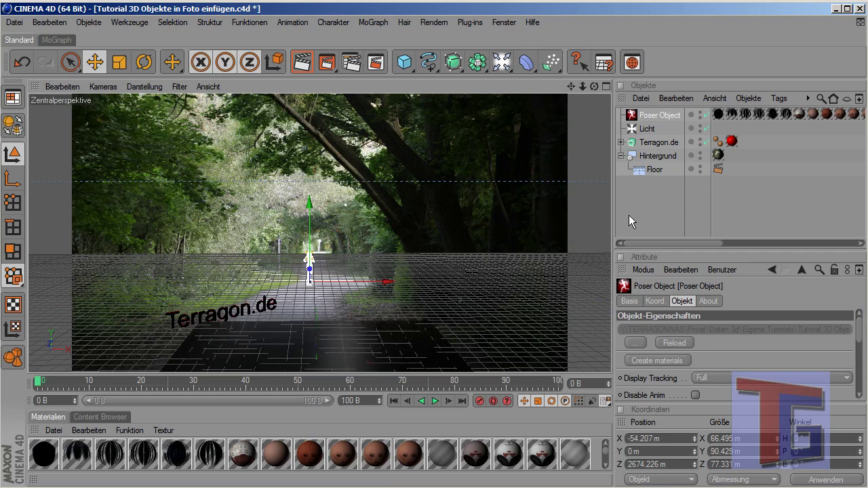
{"action": "left_click", "coordinate": [629, 215]}
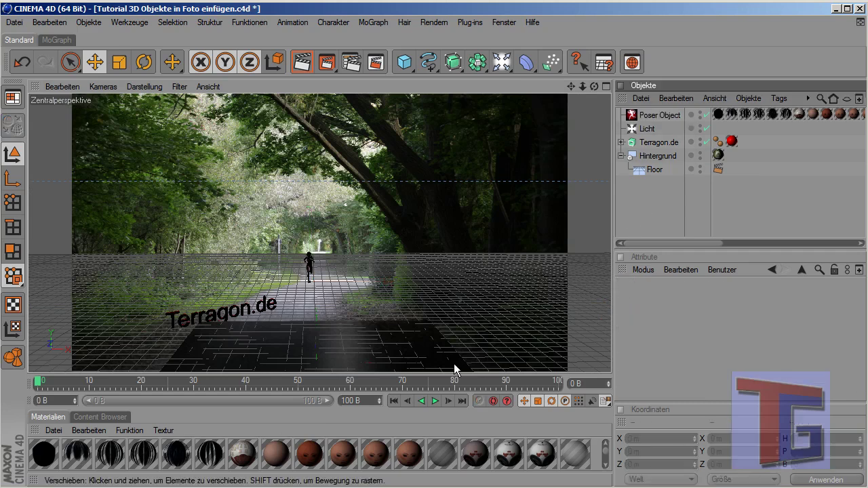
{"action": "left_click", "coordinate": [659, 115]}
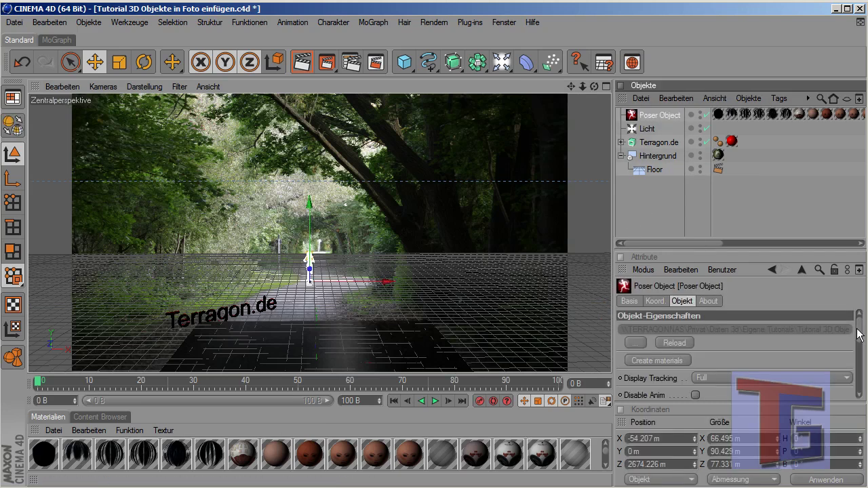
Set the scene length to 150 frames, extend the timeline range, and scrub through the run
{"action": "scroll", "coordinate": [692, 363], "scroll_direction": "down", "scroll_amount": 5}
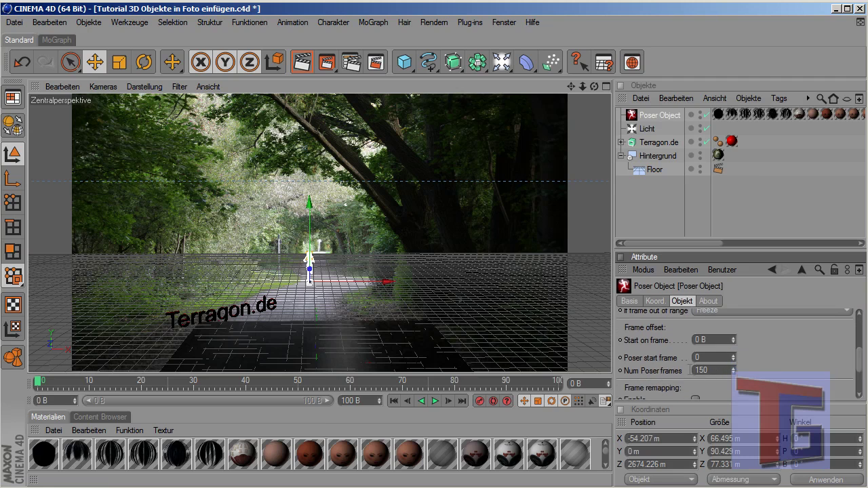
{"action": "double_click", "coordinate": [356, 401]}
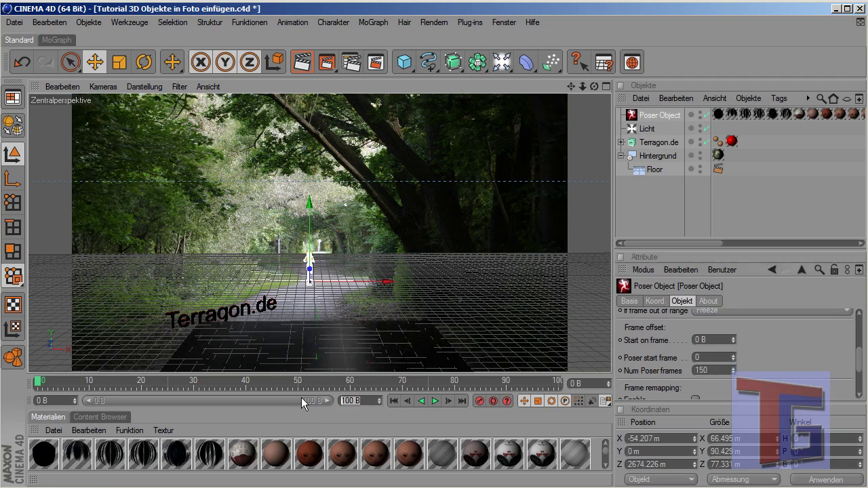
{"action": "type", "text": "150"}
{"action": "key", "text": "Return"}
{"action": "left_click_drag", "start_coordinate": [252, 402], "coordinate": [343, 401]}
{"action": "left_click_drag", "start_coordinate": [119, 382], "coordinate": [561, 381]}
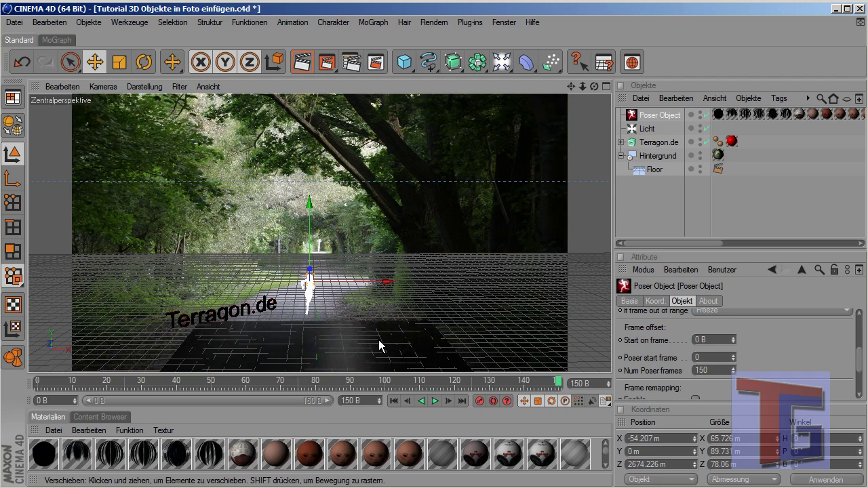
{"action": "left_click", "coordinate": [353, 301]}
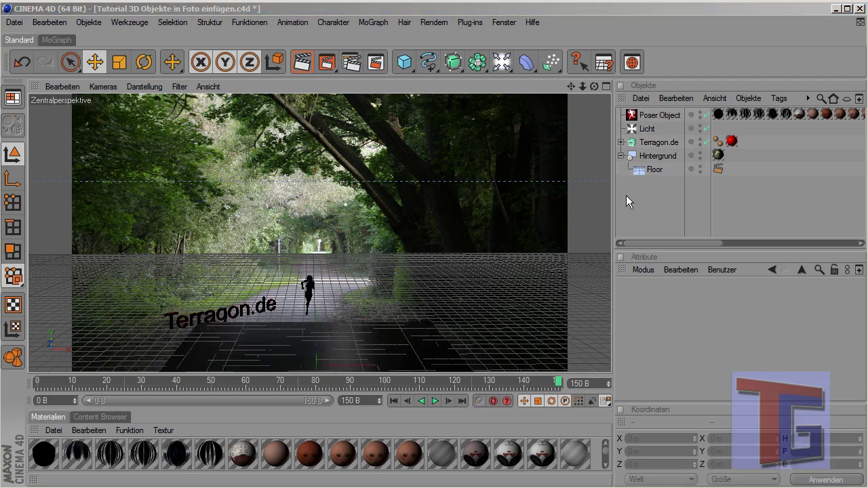
Zoom in and pan the viewport to frame the Terragon.de text and runner closer
{"action": "scroll", "coordinate": [302, 259], "scroll_direction": "up", "scroll_amount": 2}
{"action": "scroll", "coordinate": [307, 268], "scroll_direction": "up", "scroll_amount": 2}
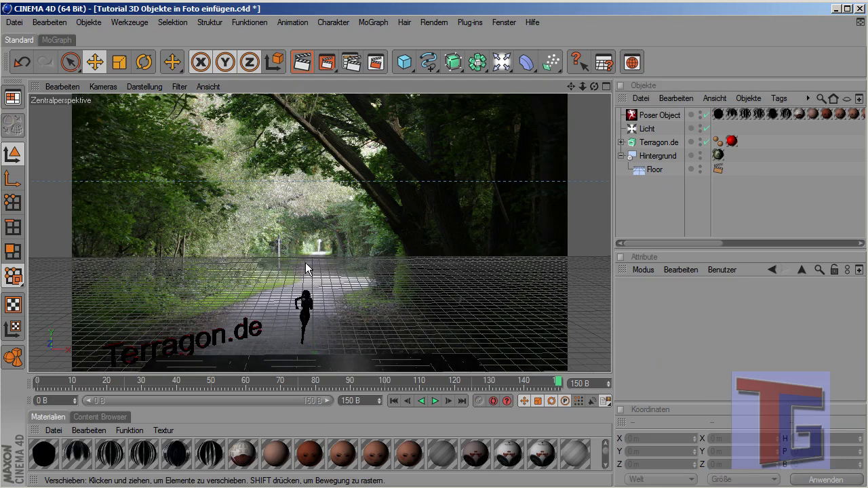
{"action": "left_click_drag", "start_coordinate": [571, 86], "coordinate": [548, 340]}
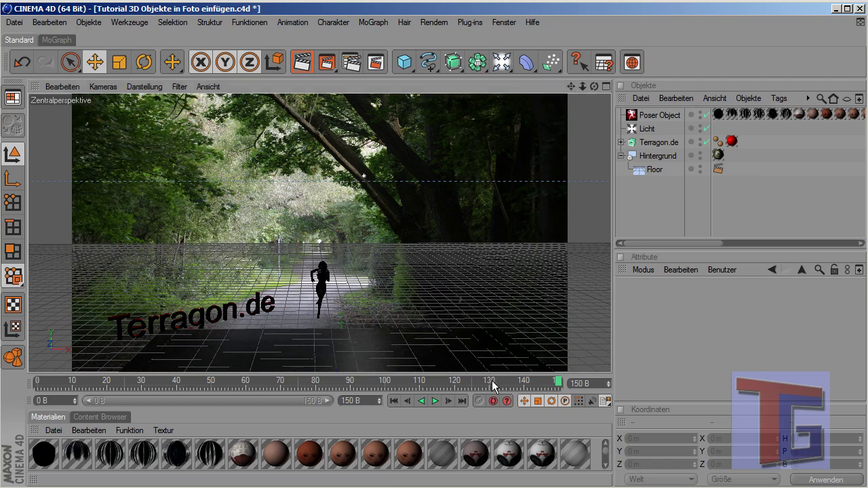
Scrub the timeline back to frame 1 and render a preview of that frame
{"action": "left_click_drag", "start_coordinate": [494, 381], "coordinate": [379, 382]}
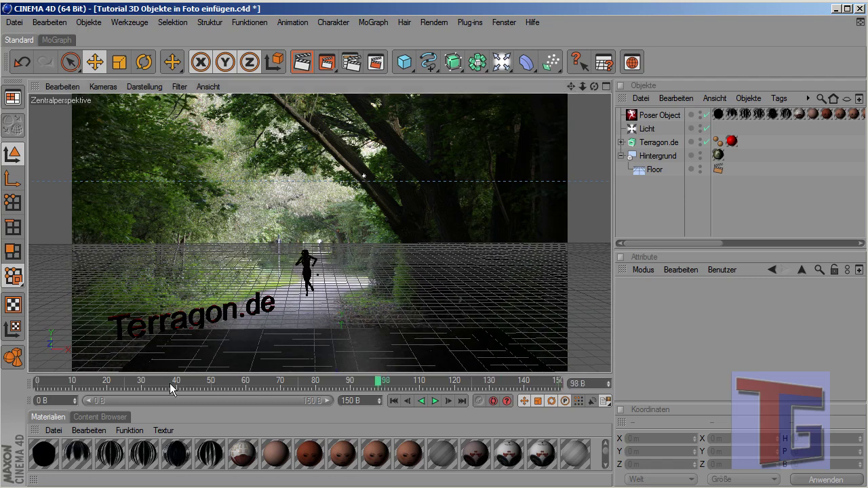
{"action": "left_click_drag", "start_coordinate": [170, 383], "coordinate": [106, 381]}
{"action": "left_click", "coordinate": [78, 381]}
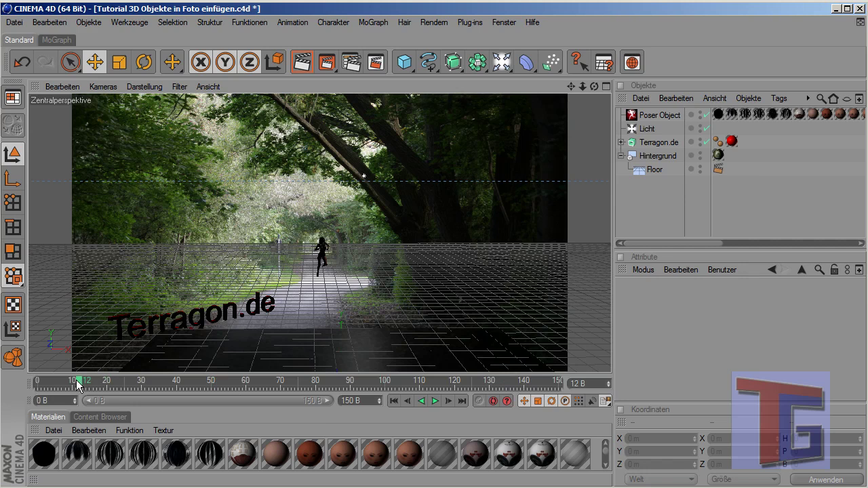
{"action": "left_click_drag", "start_coordinate": [48, 387], "coordinate": [41, 388]}
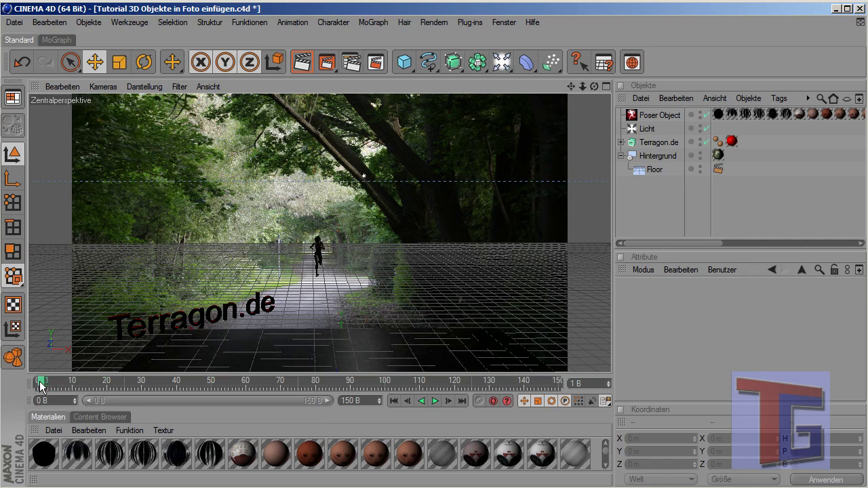
{"action": "left_click", "coordinate": [304, 62]}
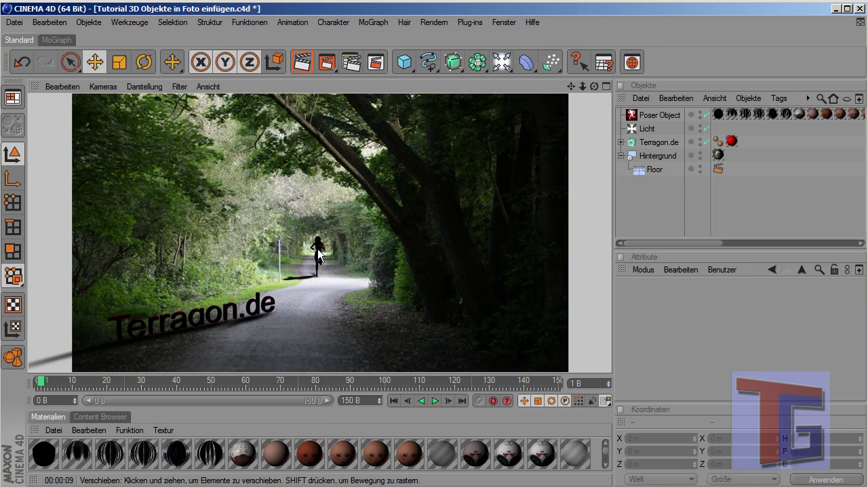
Move the Licht closer along Z to X 120.577 m, Z 2158.404 m, then preview-render the maximised perspective view
{"action": "left_click", "coordinate": [641, 206]}
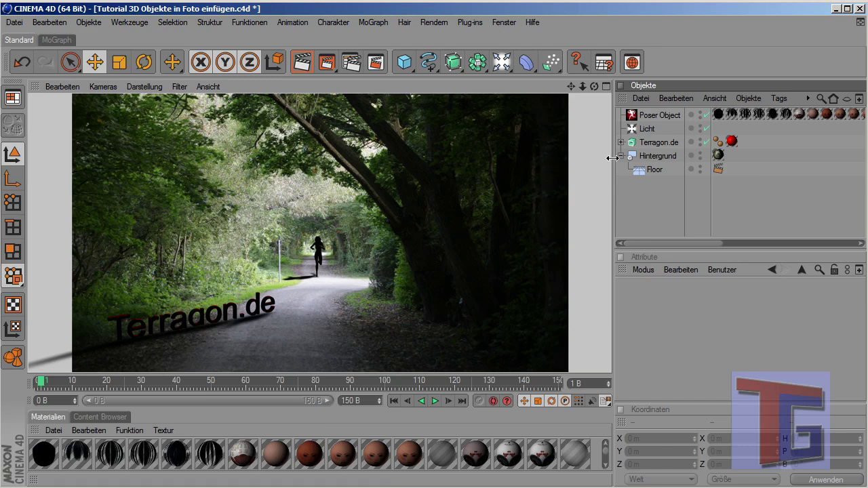
{"action": "left_click", "coordinate": [648, 129]}
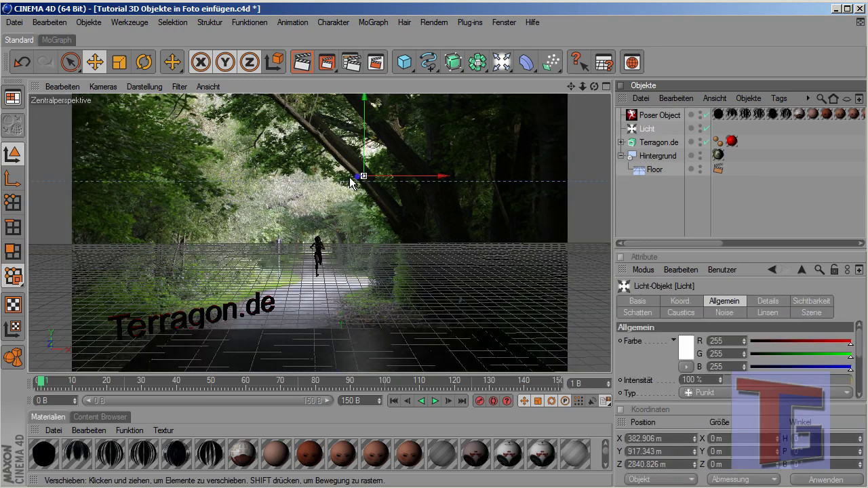
{"action": "mouse_move", "coordinate": [359, 181]}
{"action": "left_mouse_down"}
{"action": "mouse_move", "coordinate": [371, 177]}
{"action": "mouse_move", "coordinate": [356, 177]}
{"action": "left_mouse_up"}
{"action": "middle_click", "coordinate": [414, 187]}
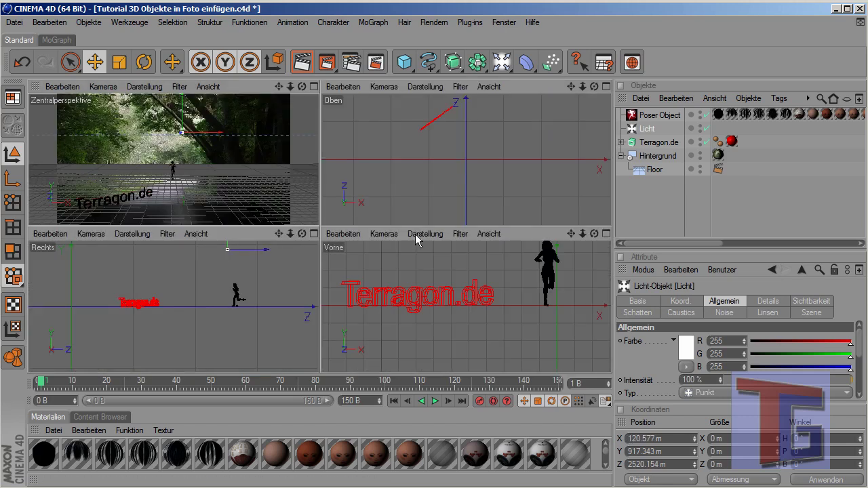
{"action": "scroll", "coordinate": [445, 177], "scroll_direction": "down", "scroll_amount": 5}
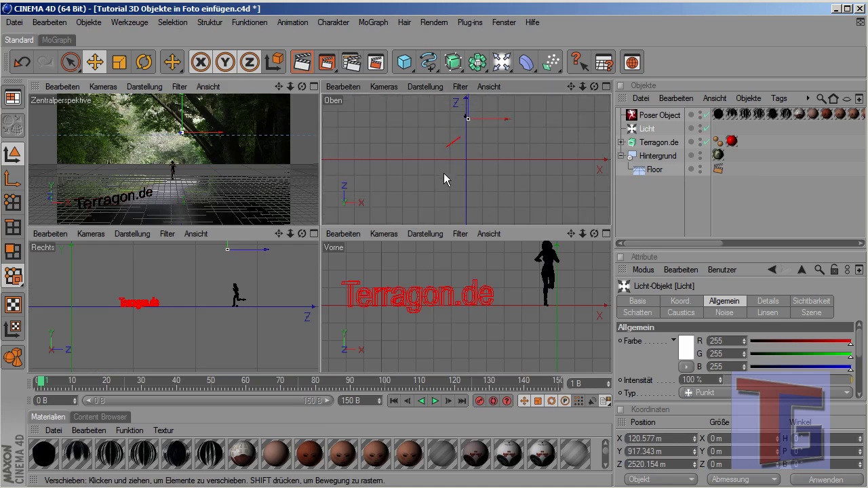
{"action": "left_click_drag", "start_coordinate": [470, 111], "coordinate": [468, 112]}
{"action": "middle_click", "coordinate": [170, 161]}
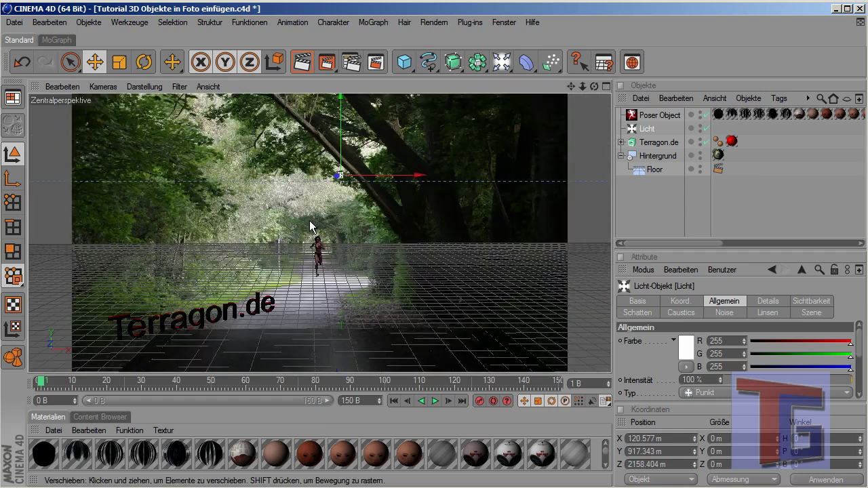
{"action": "left_click", "coordinate": [299, 62]}
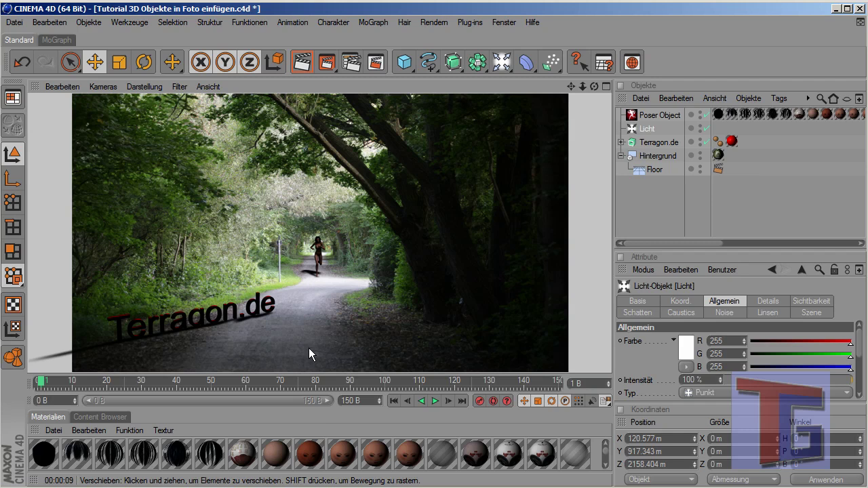
Jump the timeline to frame 42, then advance it to frame 149 so the runner moves forward
{"action": "left_click", "coordinate": [648, 224]}
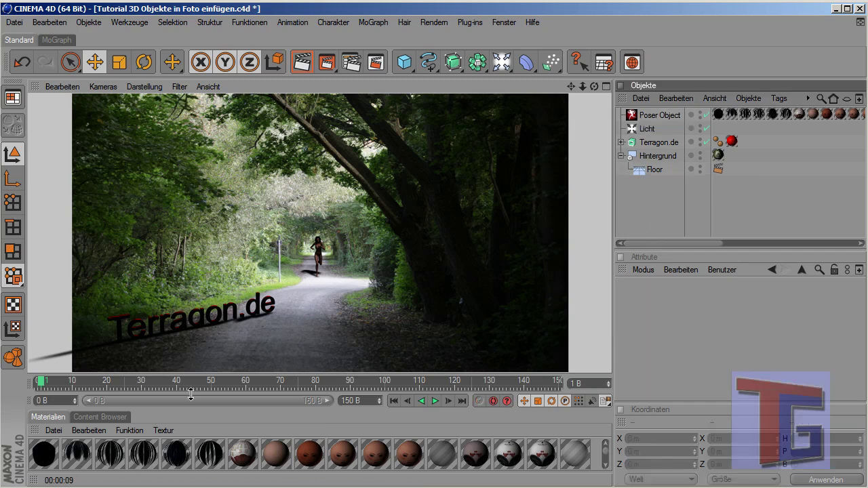
{"action": "left_click", "coordinate": [184, 381]}
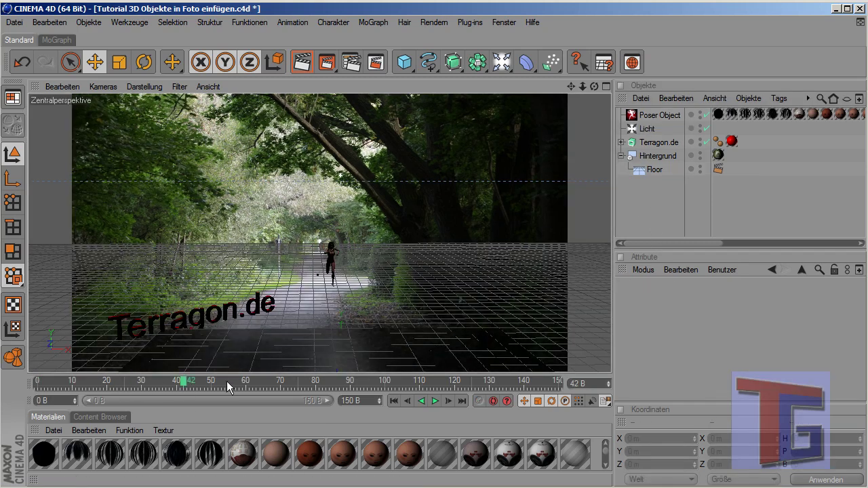
{"action": "left_click_drag", "start_coordinate": [263, 381], "coordinate": [557, 384]}
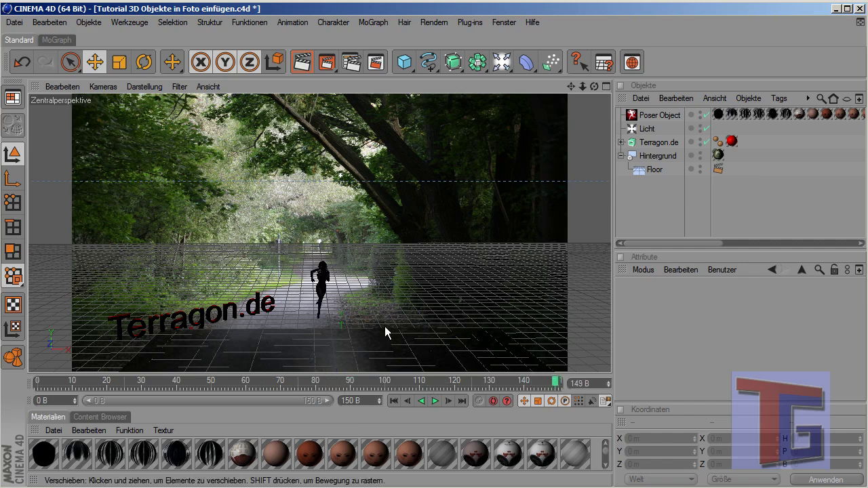
In Rendervoreinstellungen > Ausgabe, set Dauer to Alle Bilder and resolution to 1280 × 720
{"action": "left_click", "coordinate": [434, 22]}
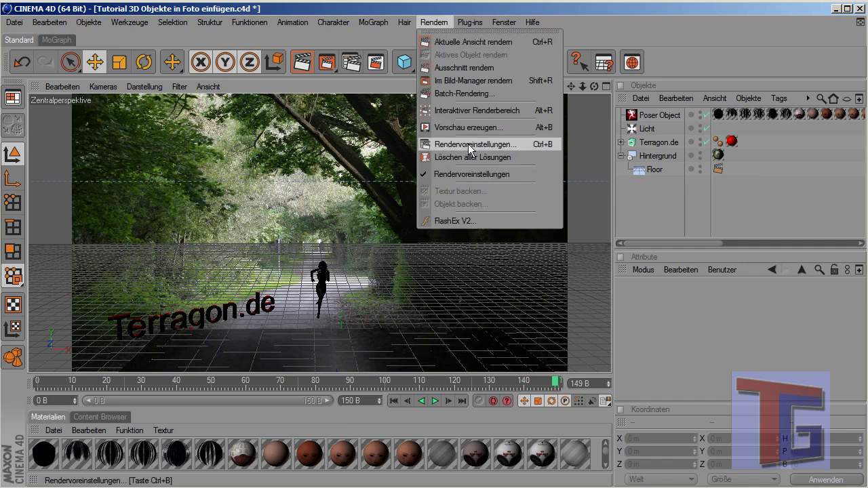
{"action": "left_click", "coordinate": [468, 144]}
{"action": "left_click", "coordinate": [255, 45]}
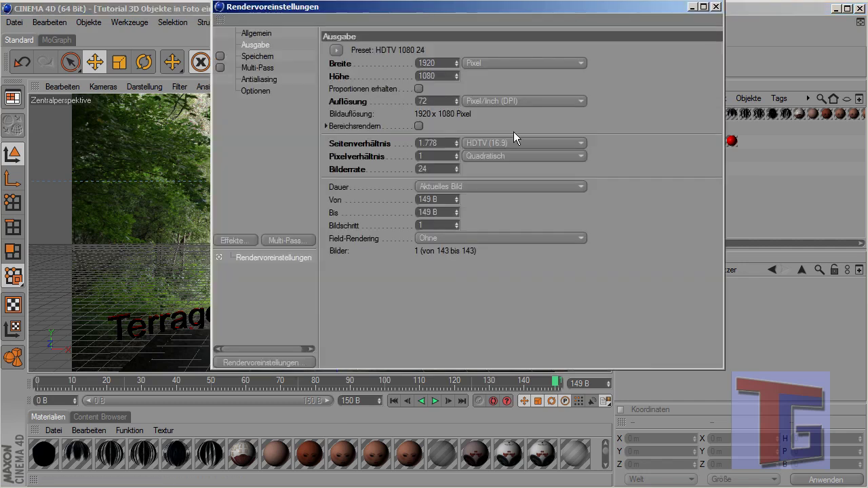
{"action": "left_click", "coordinate": [462, 187]}
{"action": "left_click", "coordinate": [465, 226]}
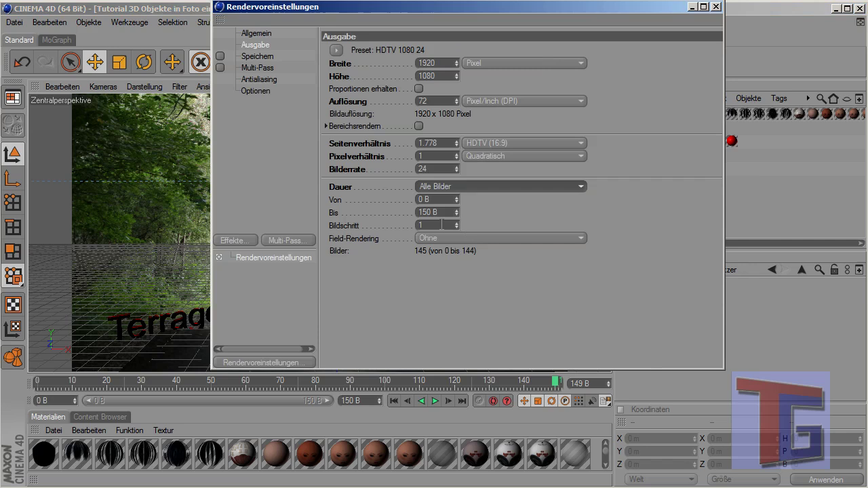
{"action": "left_click", "coordinate": [362, 64]}
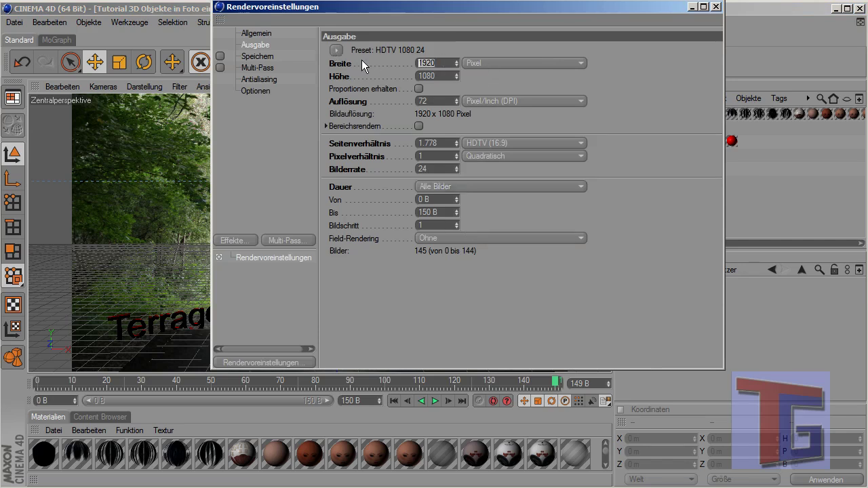
{"action": "type", "text": "1280"}
{"action": "key", "text": "Return"}
{"action": "left_click", "coordinate": [386, 76]}
{"action": "type", "text": "720"}
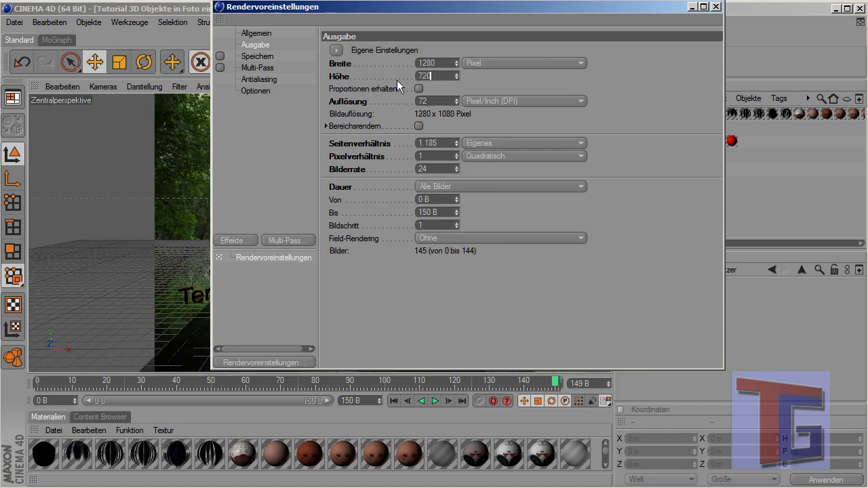
{"action": "left_click", "coordinate": [257, 57]}
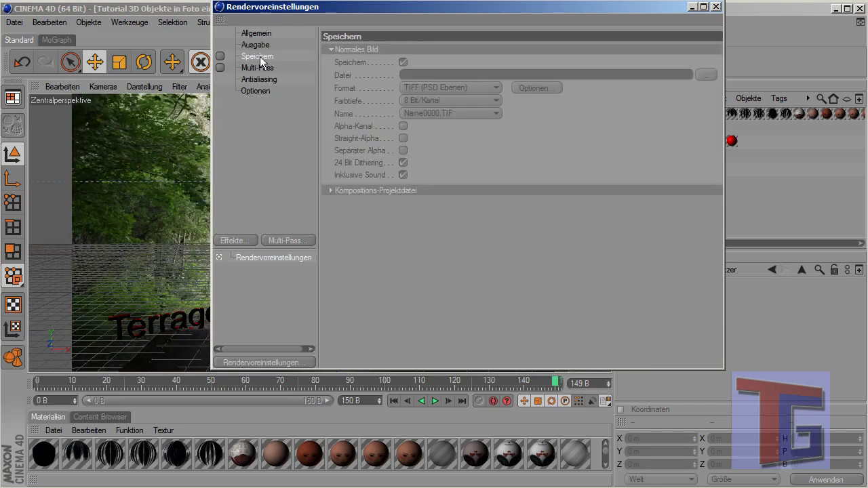
Enable saving and set the output file name to 'Tutorial 3D Objekte in Foto einfügen Walkpath Run'
{"action": "left_click", "coordinate": [220, 56]}
{"action": "left_click", "coordinate": [706, 76]}
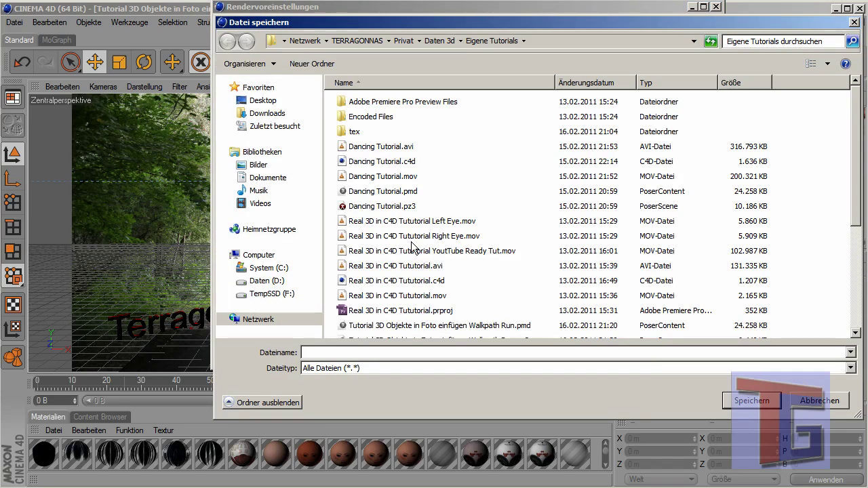
{"action": "left_click_drag", "start_coordinate": [852, 206], "coordinate": [866, 291]}
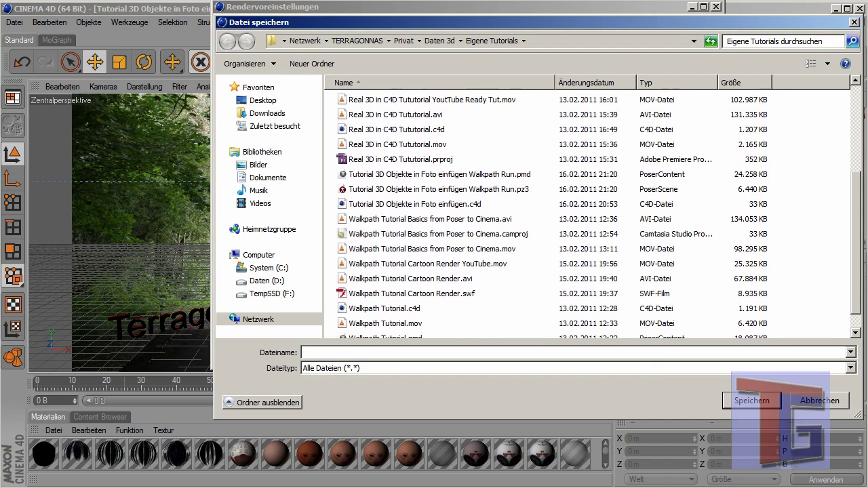
{"action": "left_click", "coordinate": [425, 193]}
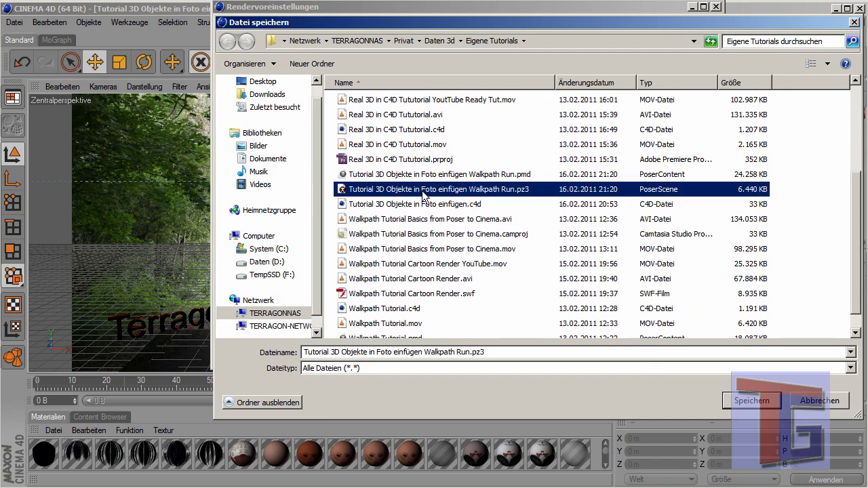
{"action": "left_click", "coordinate": [522, 352]}
{"action": "key", "text": "BackSpace"}
{"action": "key", "text": "BackSpace"}
{"action": "key", "text": "BackSpace"}
{"action": "key", "text": "BackSpace"}
{"action": "key", "text": "BackSpace"}
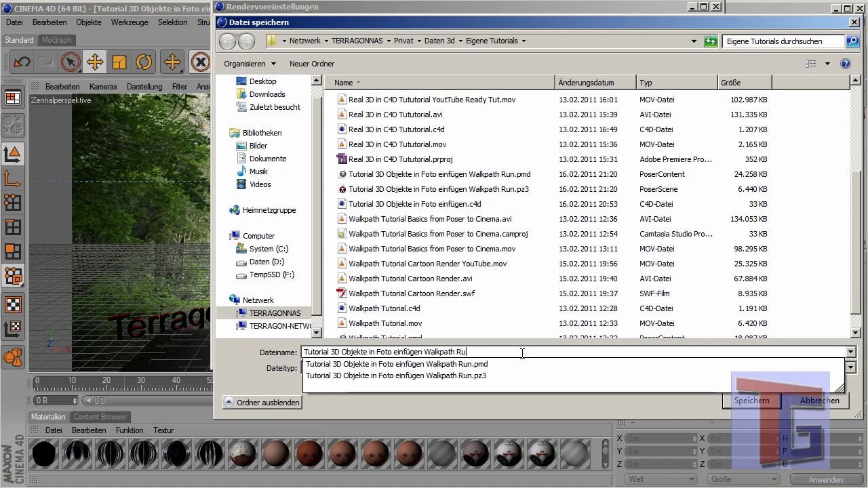
{"action": "type", "text": "n"}
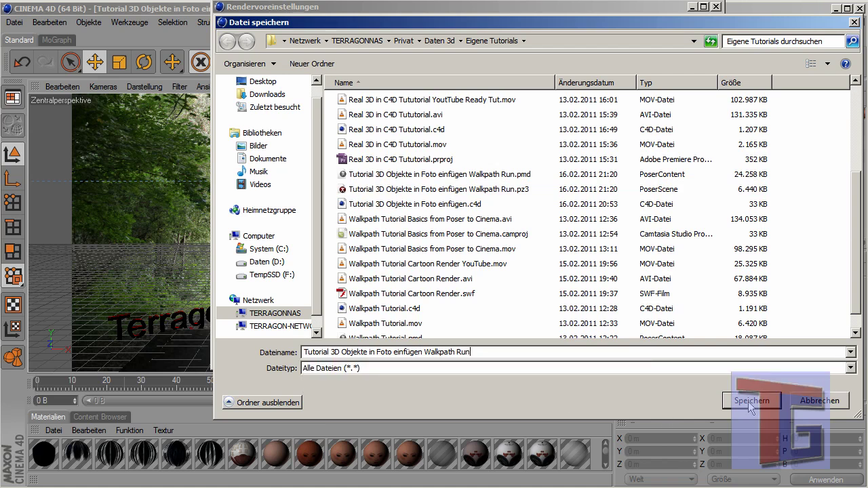
{"action": "left_click", "coordinate": [748, 401]}
Set the output format to QuickTime-Film with H.264 compression
{"action": "left_click", "coordinate": [449, 88]}
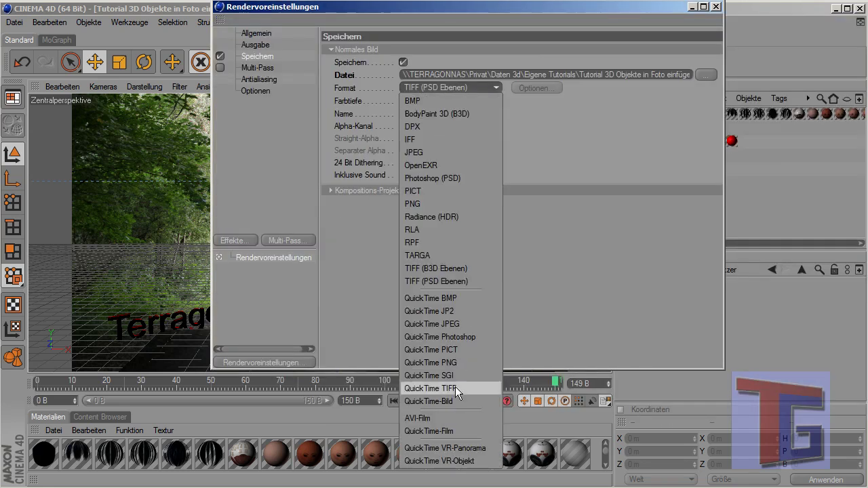
{"action": "left_click", "coordinate": [455, 435]}
{"action": "left_click", "coordinate": [532, 93]}
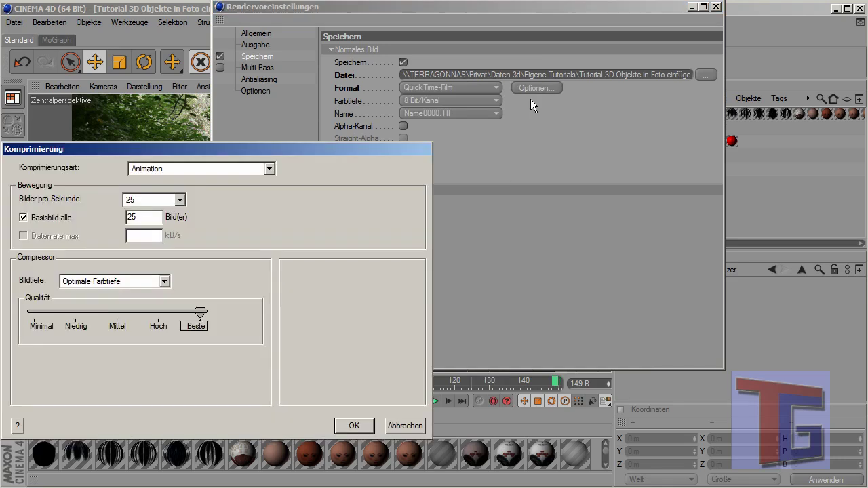
{"action": "left_click", "coordinate": [160, 169]}
{"action": "left_click", "coordinate": [169, 201]}
{"action": "left_click", "coordinate": [349, 426]}
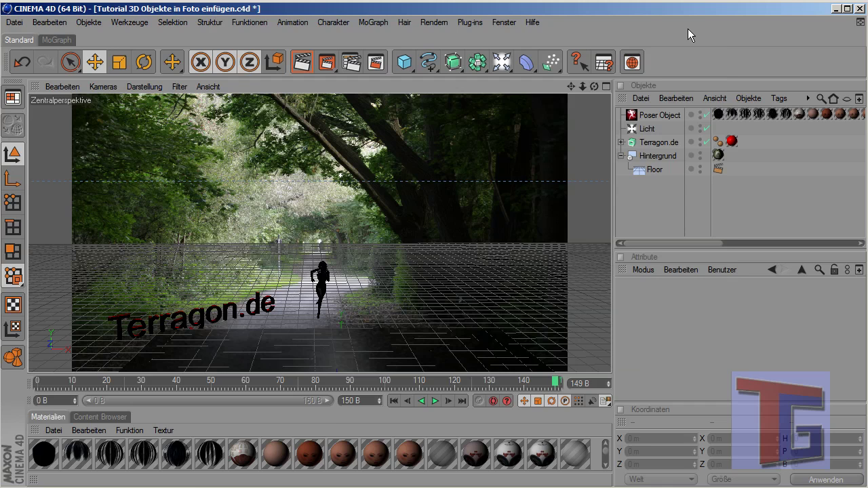
Render all 145 frames to the Picture Viewer as the QuickTime movie, then close the viewer
{"action": "left_click", "coordinate": [326, 63]}
{"action": "left_click_drag", "start_coordinate": [142, 173], "coordinate": [299, 137]}
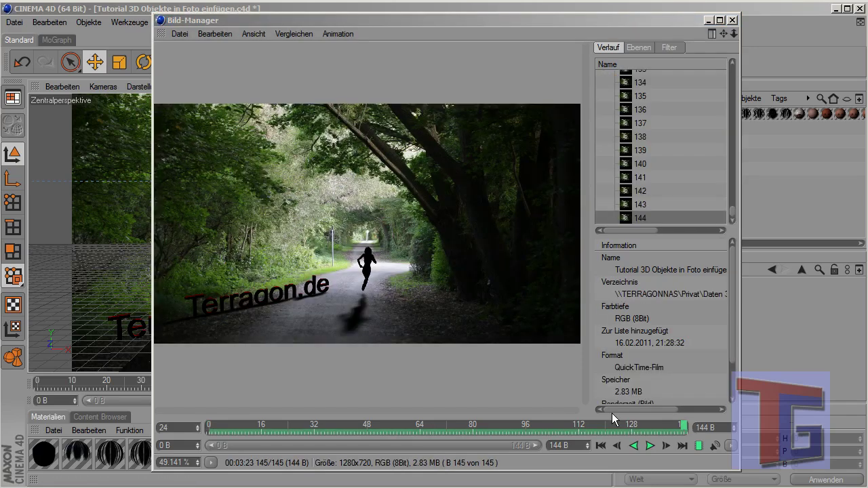
{"action": "left_click", "coordinate": [733, 20]}
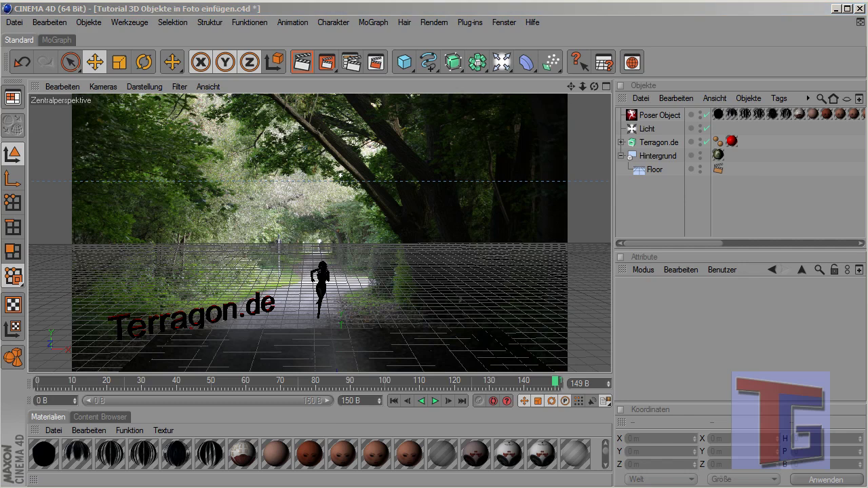
Move the VLC window to the top and play the rendered Walkpath Run.mov
{"action": "left_click_drag", "start_coordinate": [449, 280], "coordinate": [553, 32]}
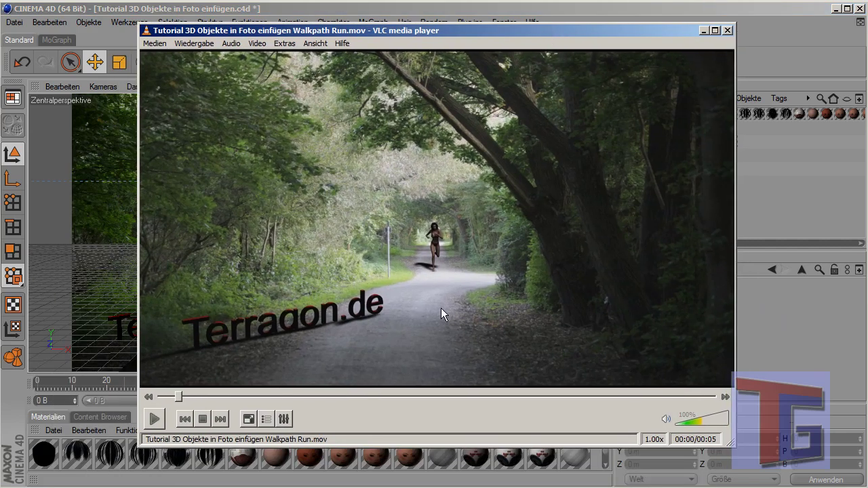
{"action": "left_click", "coordinate": [155, 421]}
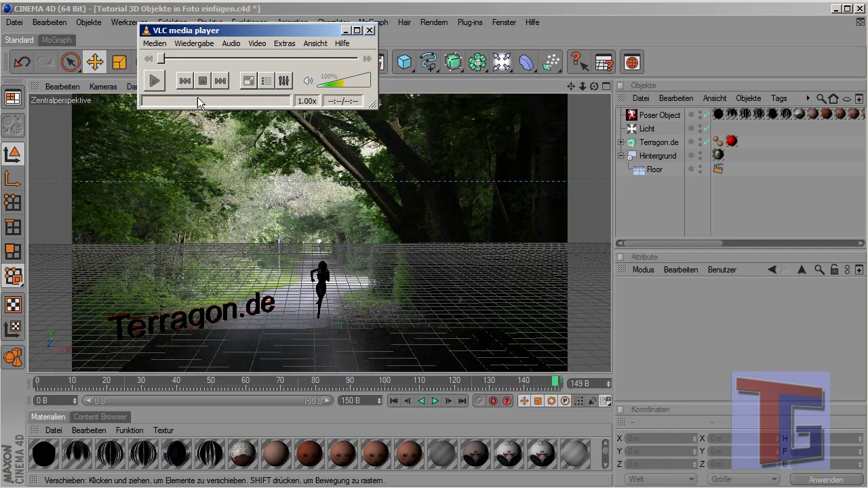
{"action": "left_click", "coordinate": [155, 81]}
Enlarge the VLC window so the playing movie fills the screen
{"action": "left_click_drag", "start_coordinate": [493, 29], "coordinate": [364, 4]}
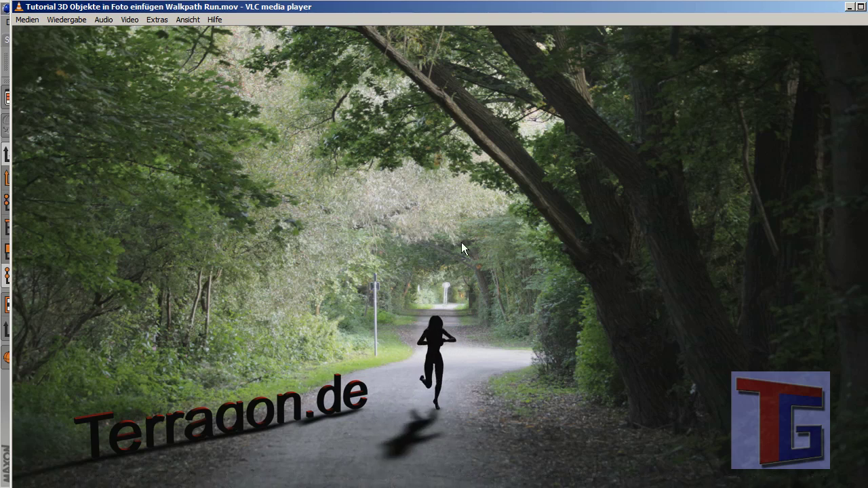
{"action": "double_click", "coordinate": [833, 8]}
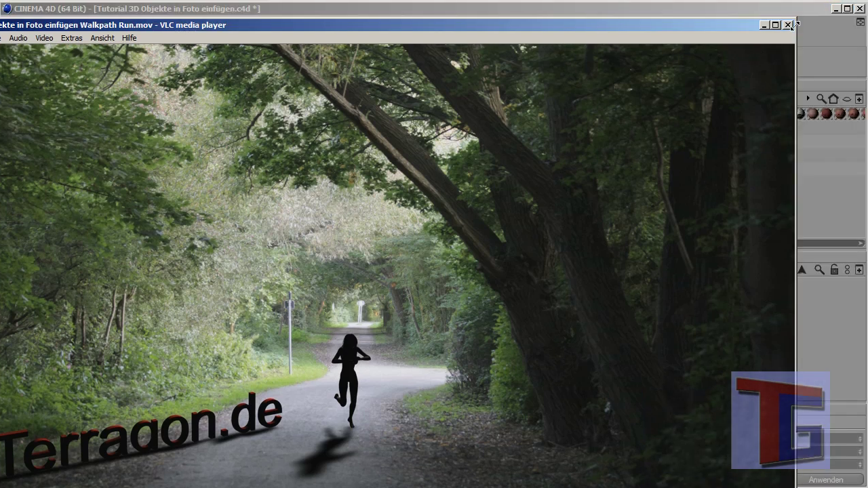
{"action": "double_click", "coordinate": [758, 28]}
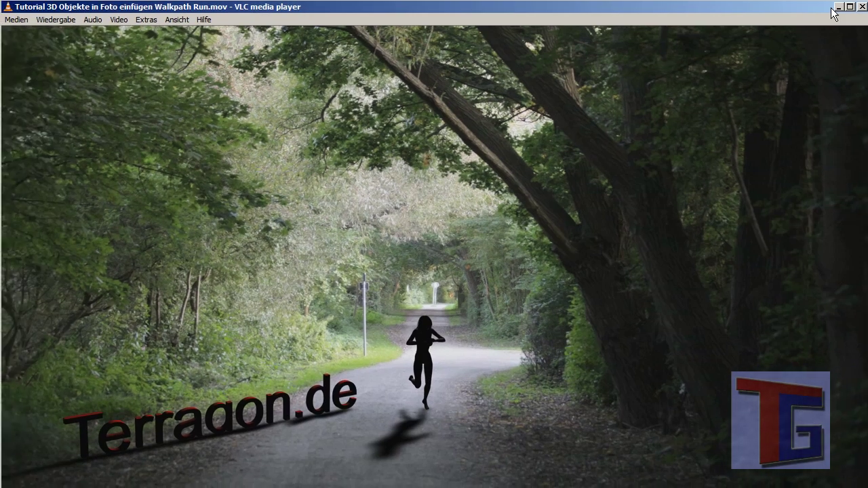